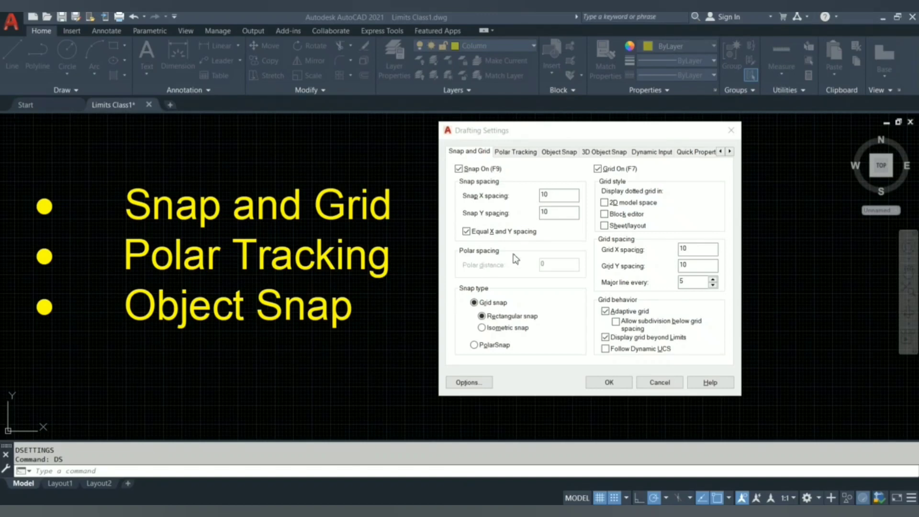
- Reopen the Drafting Settings with the DS command and review the snap X and Y spacing
{"action": "left_click", "coordinate": [738, 126]}
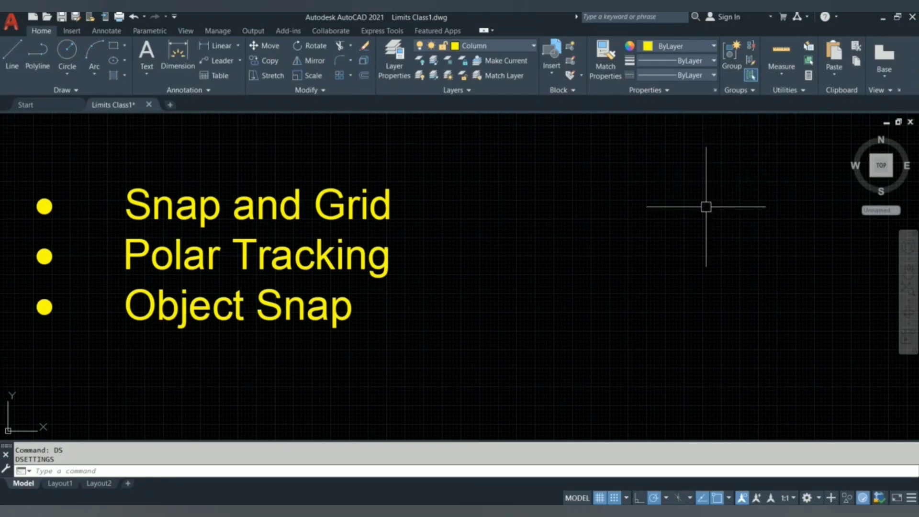
{"action": "type", "text": "DS"}
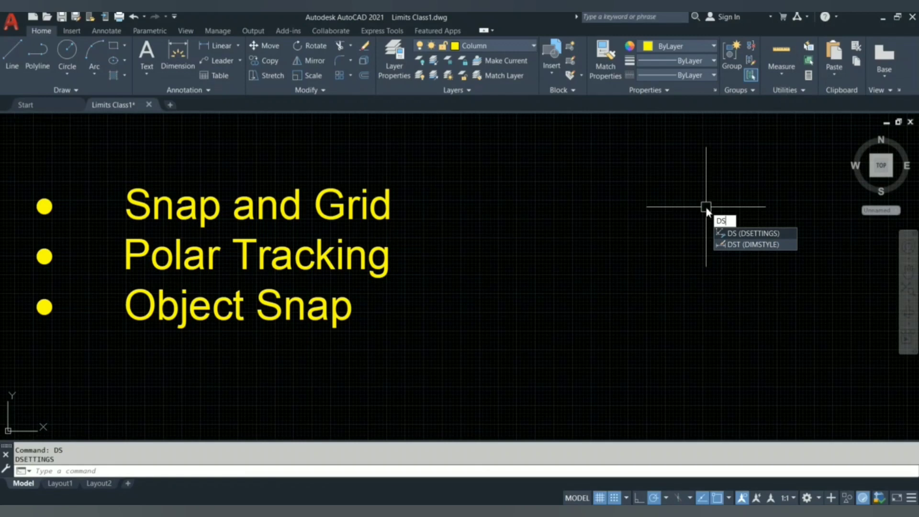
{"action": "key", "text": "Return"}
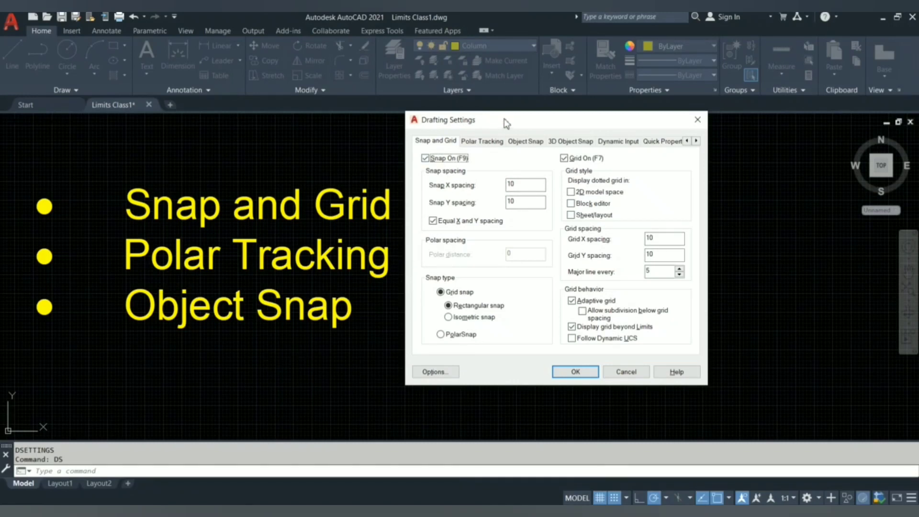
{"action": "left_click_drag", "start_coordinate": [517, 125], "coordinate": [577, 129]}
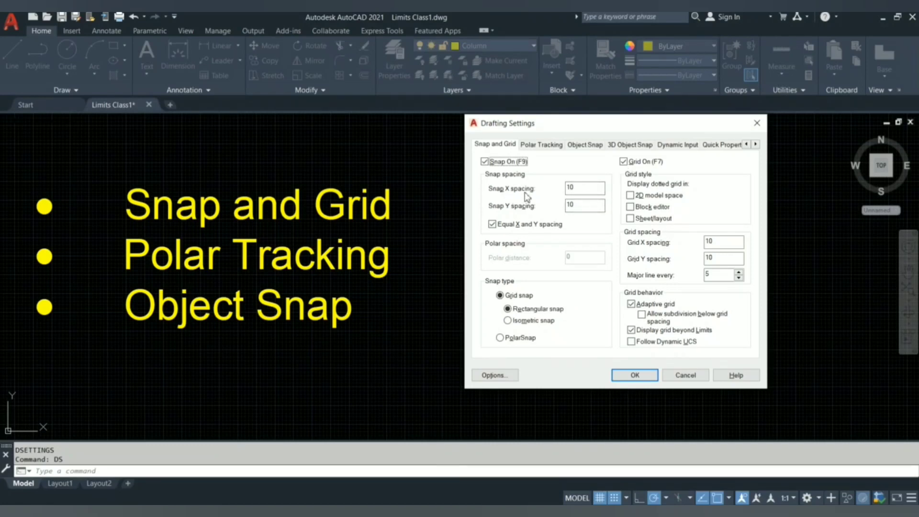
{"action": "left_click", "coordinate": [582, 190]}
{"action": "left_click_drag", "start_coordinate": [574, 192], "coordinate": [562, 207]}
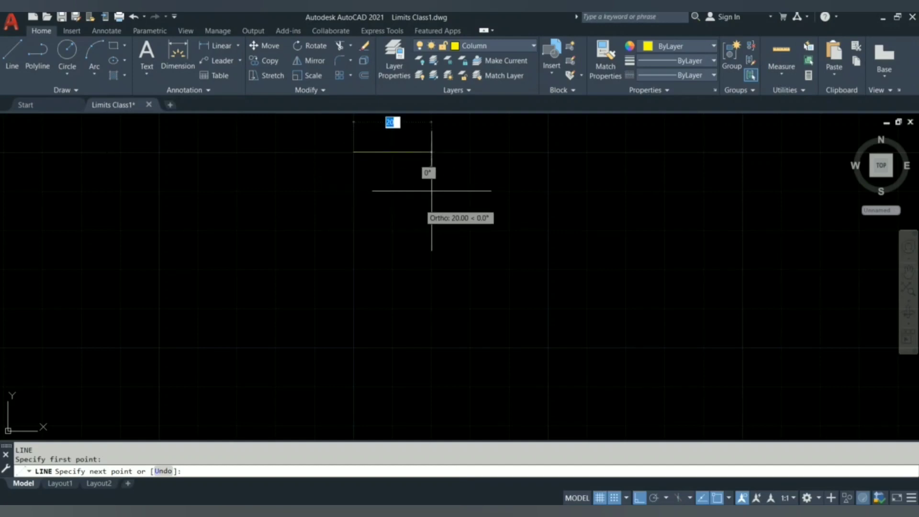
- Cancel the unfinished line and check the snap and grid spacing in the Drafting Settings
{"action": "type", "text": "ds"}
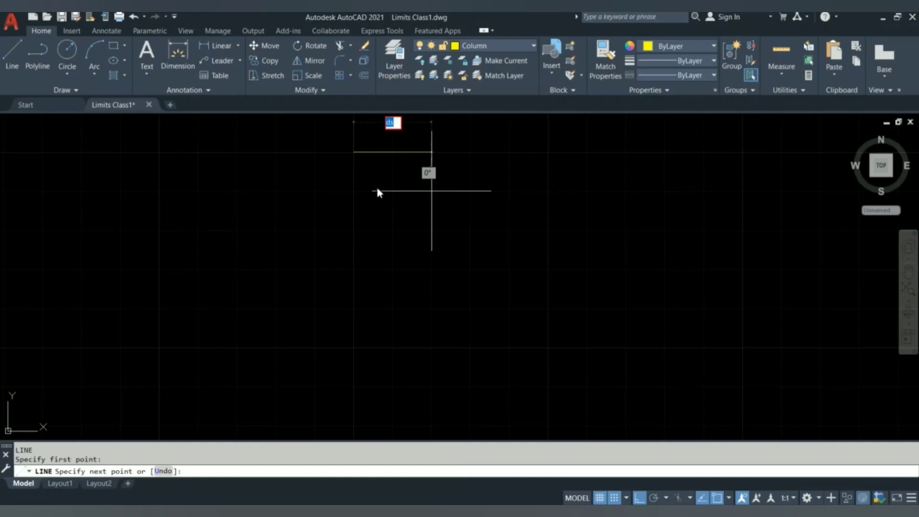
{"action": "key", "text": "Escape"}
{"action": "key", "text": "Escape"}
{"action": "type", "text": "ds"}
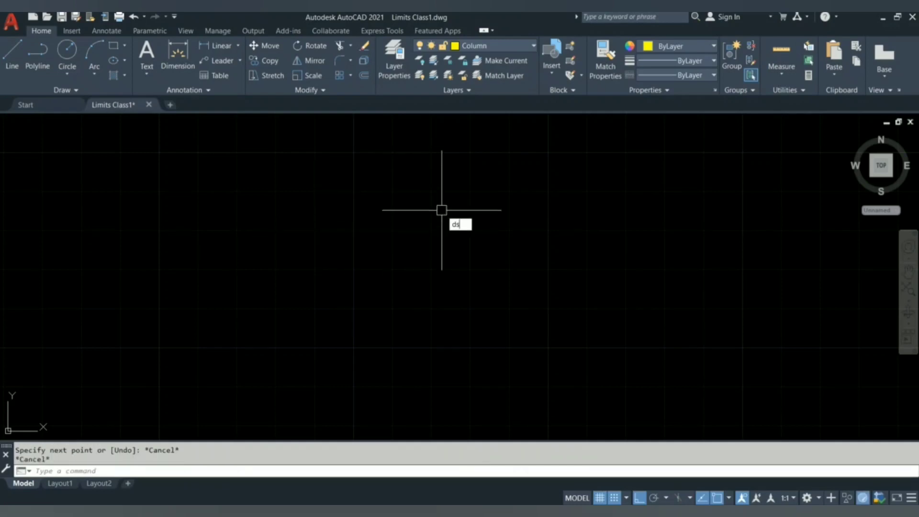
{"action": "key", "text": "Return"}
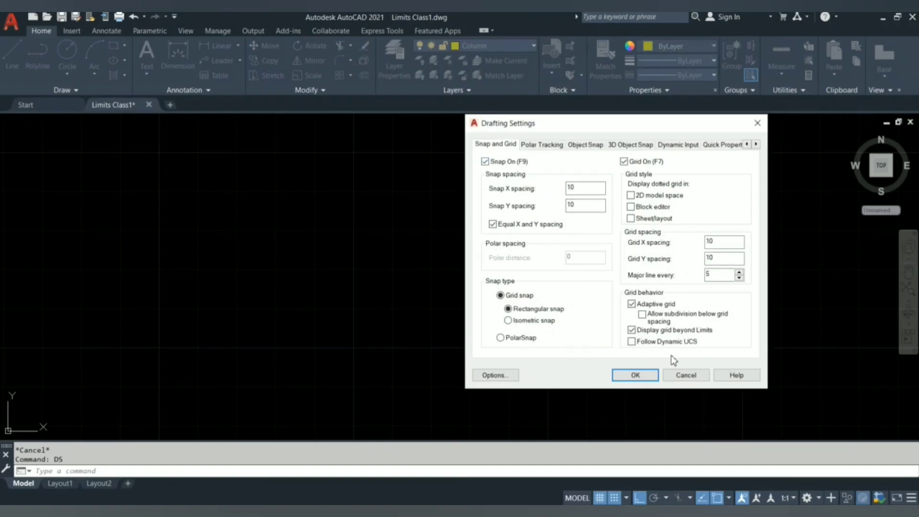
{"action": "left_click", "coordinate": [636, 375]}
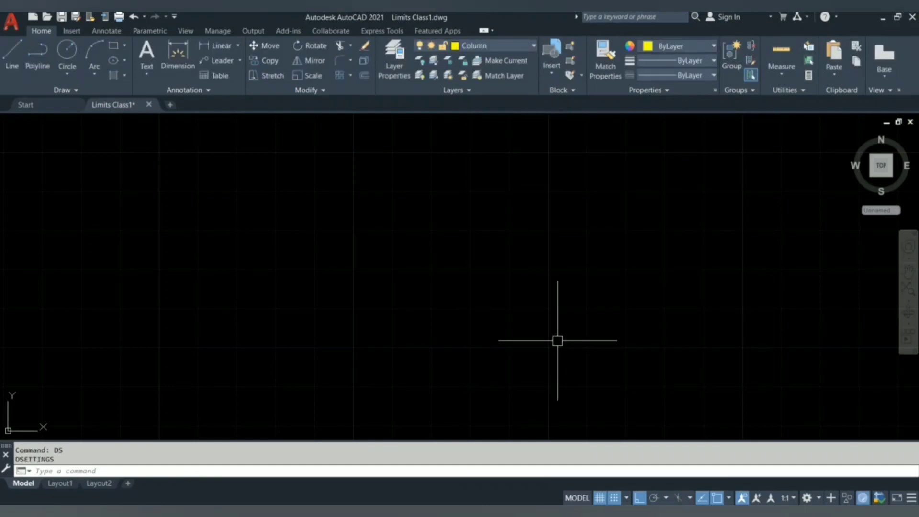
- Start a line from a grid point to test cursor movement with snap on, and cancel it
{"action": "type", "text": "l"}
{"action": "key", "text": "Return"}
{"action": "left_click", "coordinate": [354, 152]}
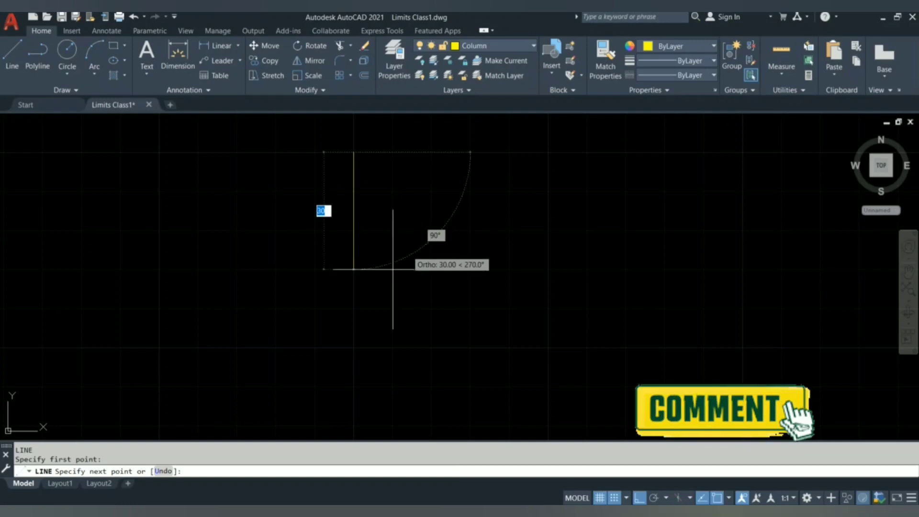
{"action": "key", "text": "Escape"}
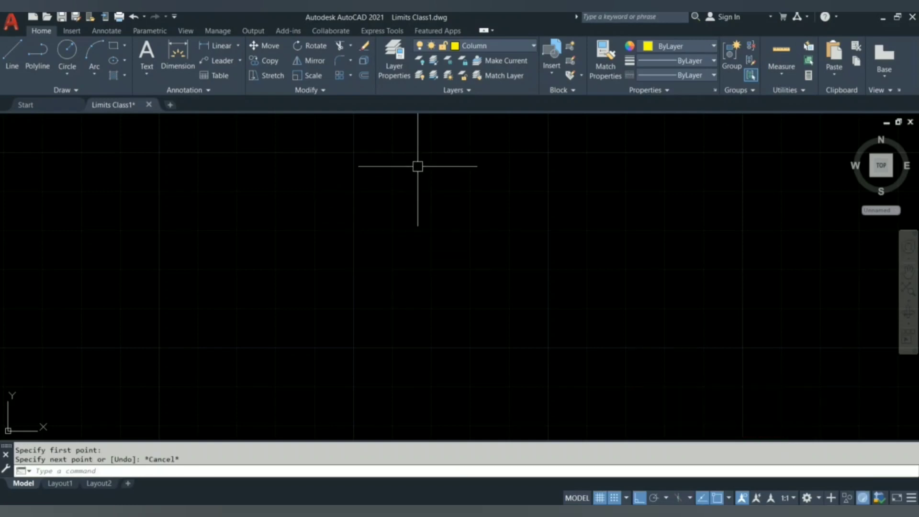
- Turn off Snap in the Drafting Settings and apply the change
{"action": "type", "text": "DS"}
{"action": "key", "text": "Return"}
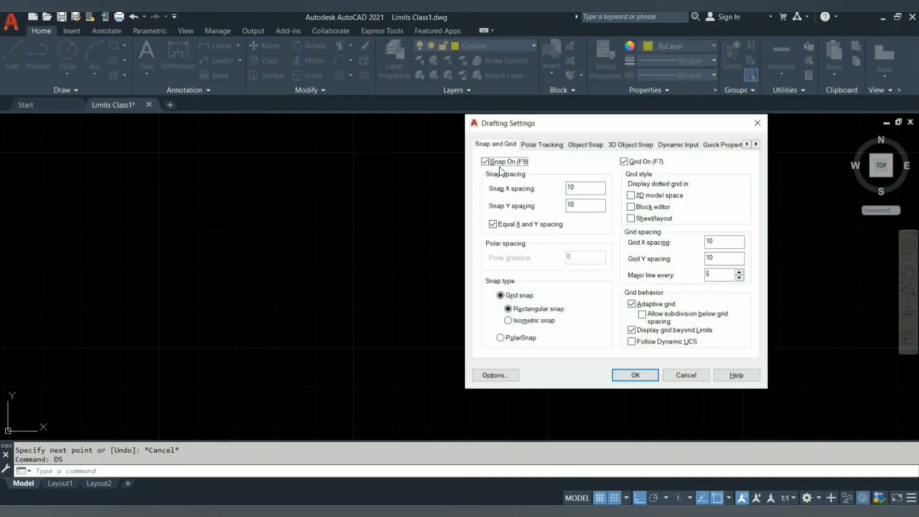
{"action": "left_click", "coordinate": [486, 163]}
{"action": "left_click", "coordinate": [626, 375]}
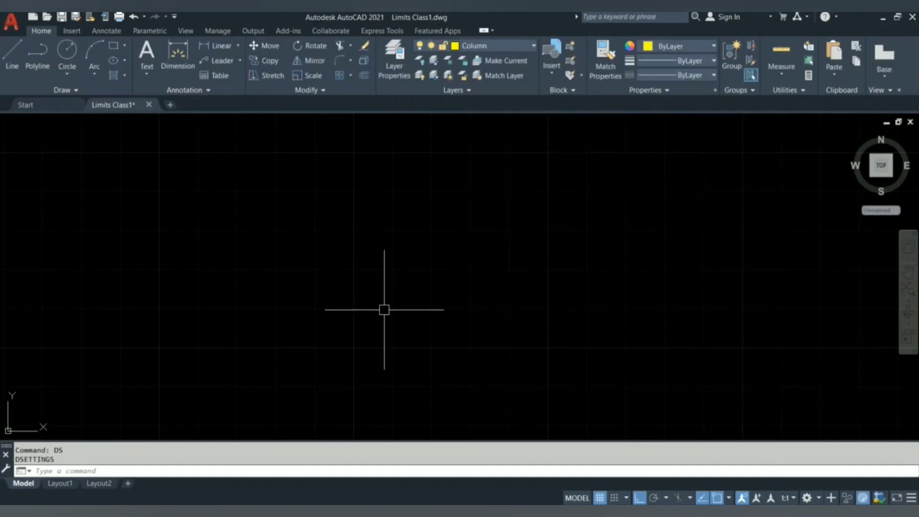
- Start a line near the same grid point to test free cursor movement with snap off, and cancel it
{"action": "type", "text": "l"}
{"action": "key", "text": "Return"}
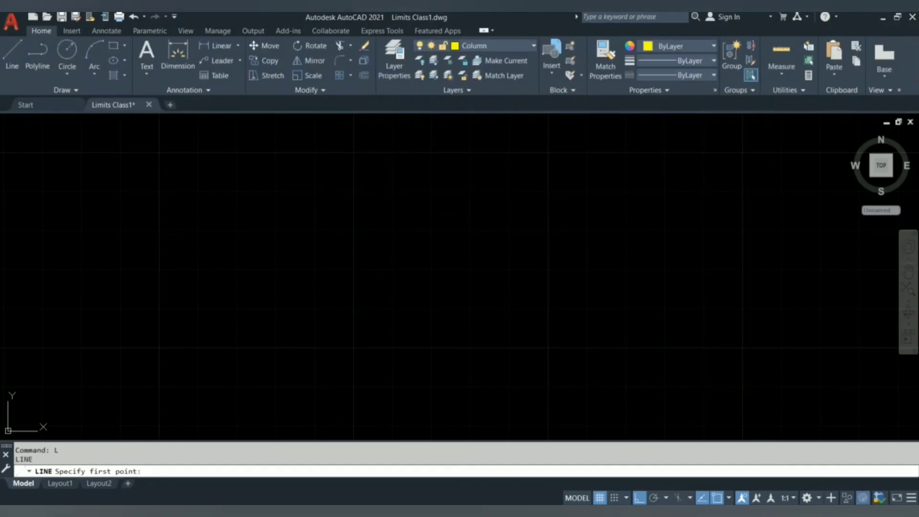
{"action": "left_click", "coordinate": [357, 155]}
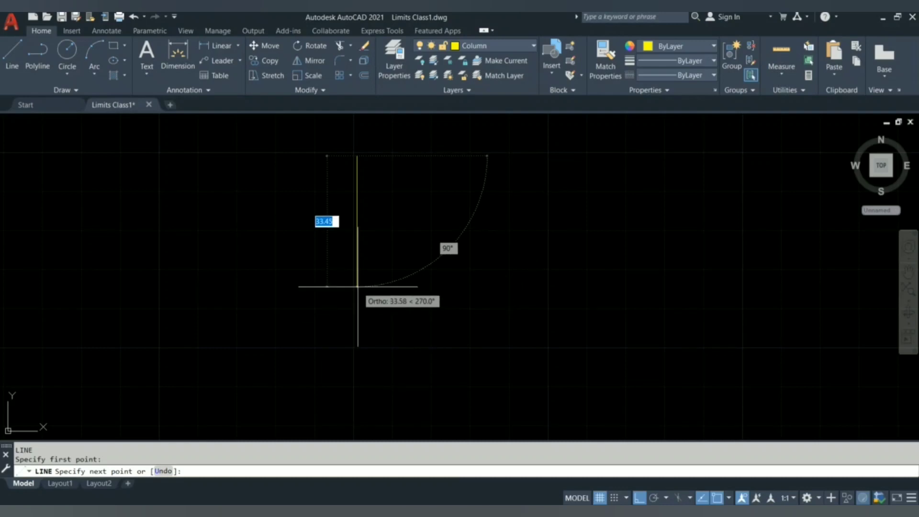
{"action": "key", "text": "Escape"}
- Enable Display grid beyond Limits in the Drafting Settings and apply it
{"action": "type", "text": "ds"}
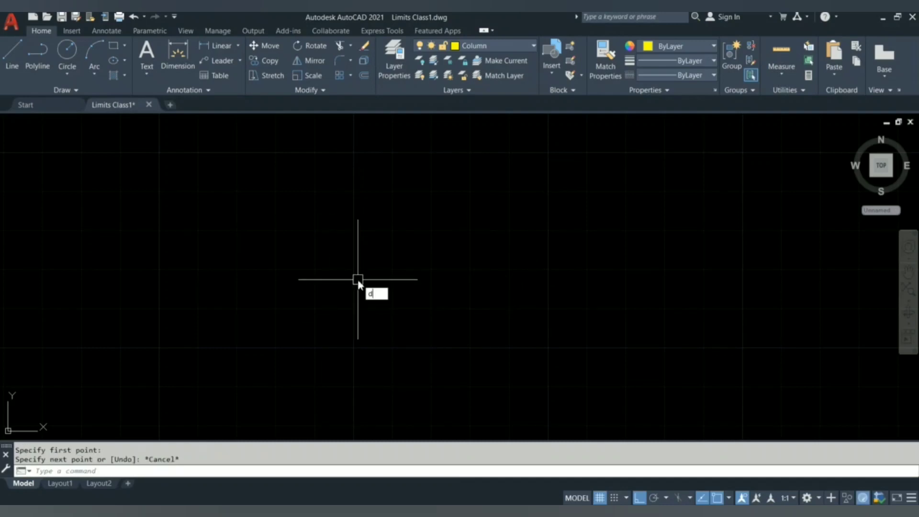
{"action": "key", "text": "Return"}
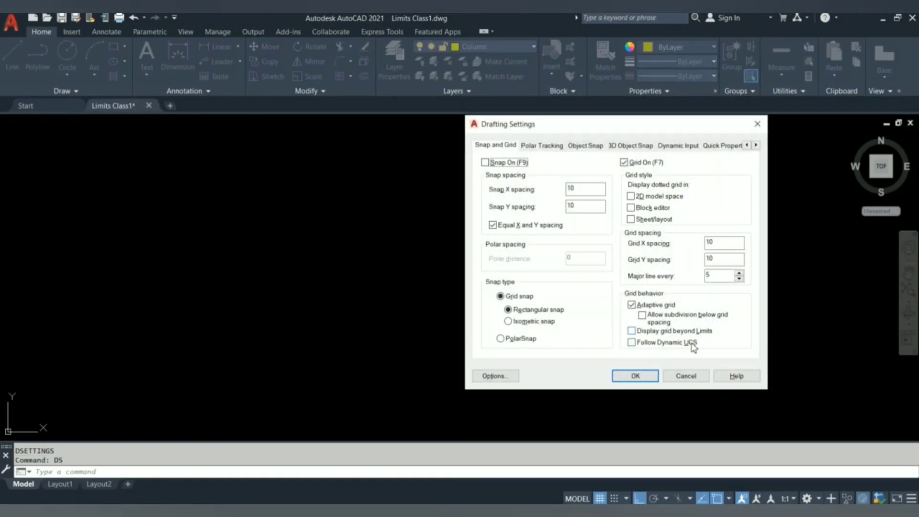
{"action": "left_click", "coordinate": [631, 331]}
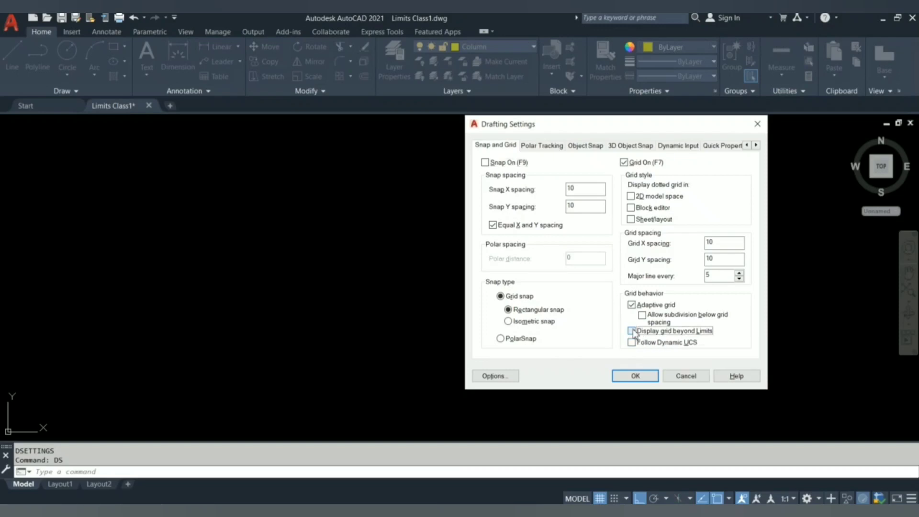
{"action": "left_click", "coordinate": [638, 375]}
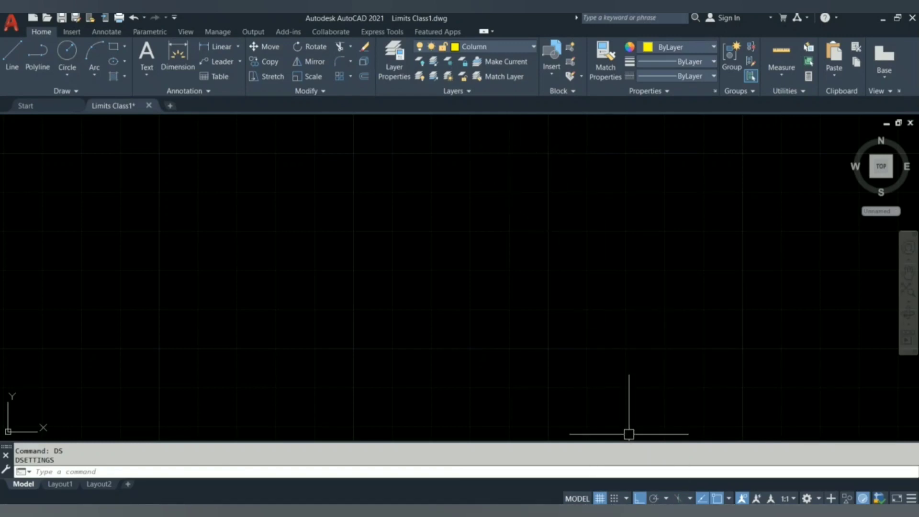
- Switch the grid display off and back on, and review the snap and grid settings without changing them
{"action": "left_click", "coordinate": [600, 499]}
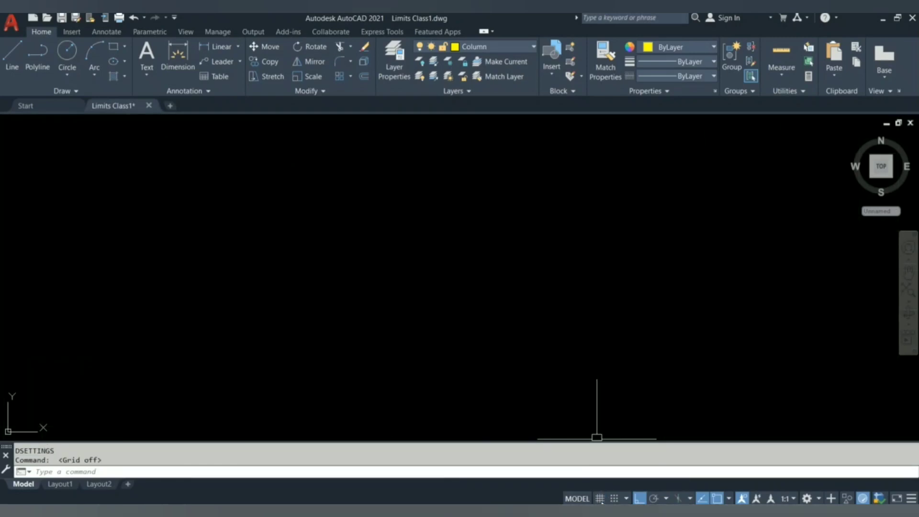
{"action": "left_click", "coordinate": [600, 499]}
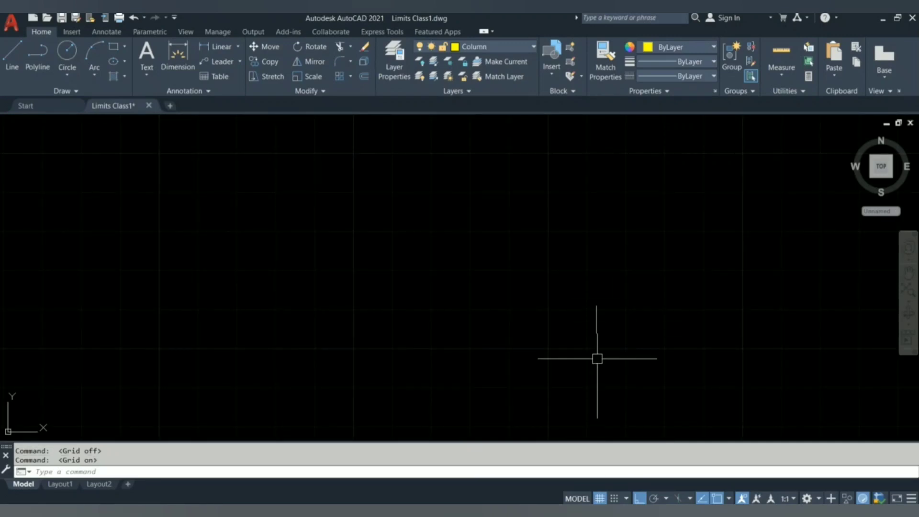
{"action": "type", "text": "DS"}
{"action": "key", "text": "Return"}
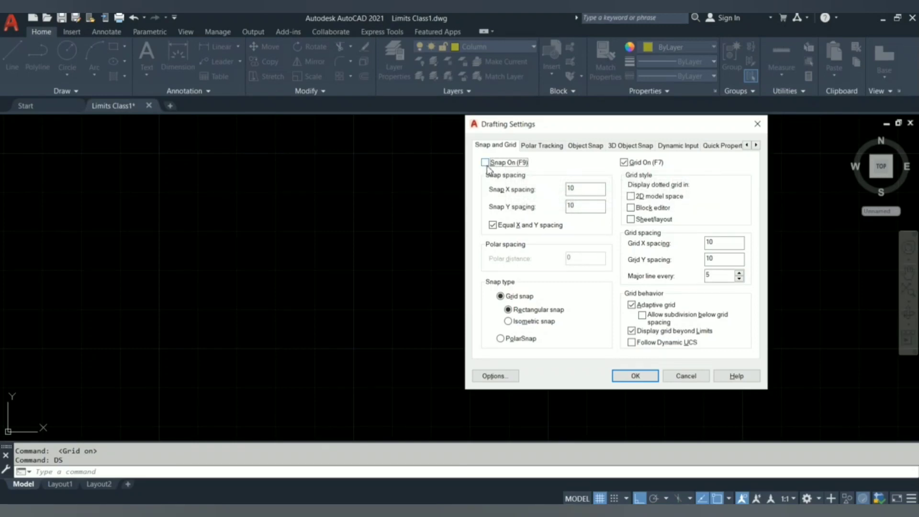
{"action": "left_click", "coordinate": [758, 124]}
{"action": "scroll", "coordinate": [457, 195], "scroll_direction": "up", "scroll_amount": 4}
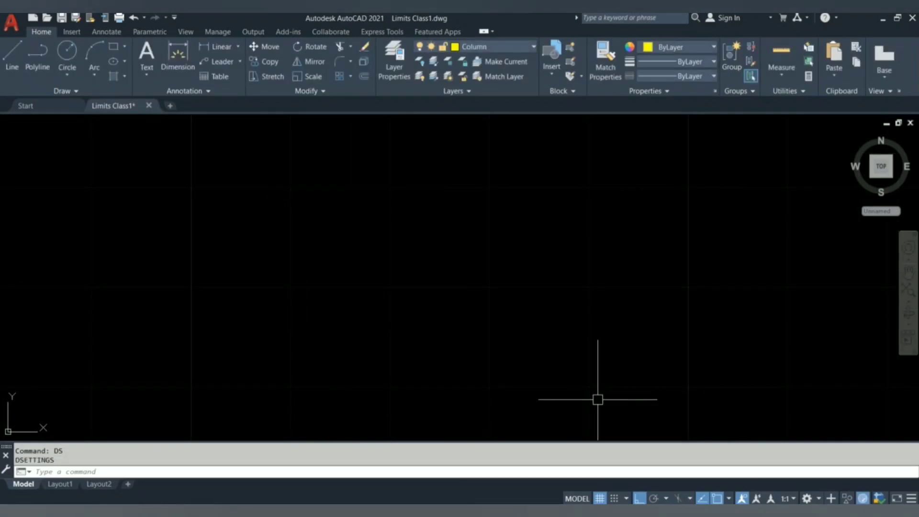
- Turn on Polar Tracking in the Drafting Settings, keeping the 90-degree increment angle
{"action": "type", "text": "ds"}
{"action": "key", "text": "Return"}
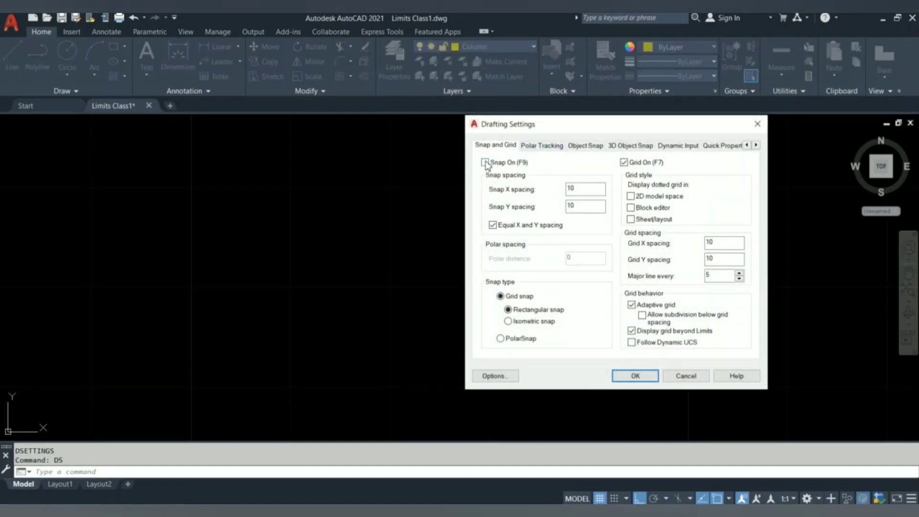
{"action": "left_click", "coordinate": [540, 147]}
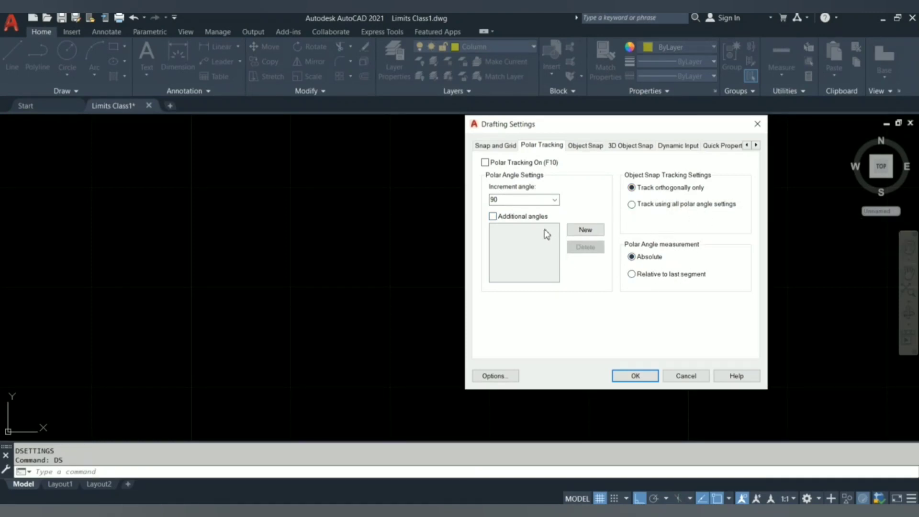
{"action": "left_click", "coordinate": [498, 165]}
{"action": "left_click", "coordinate": [635, 376]}
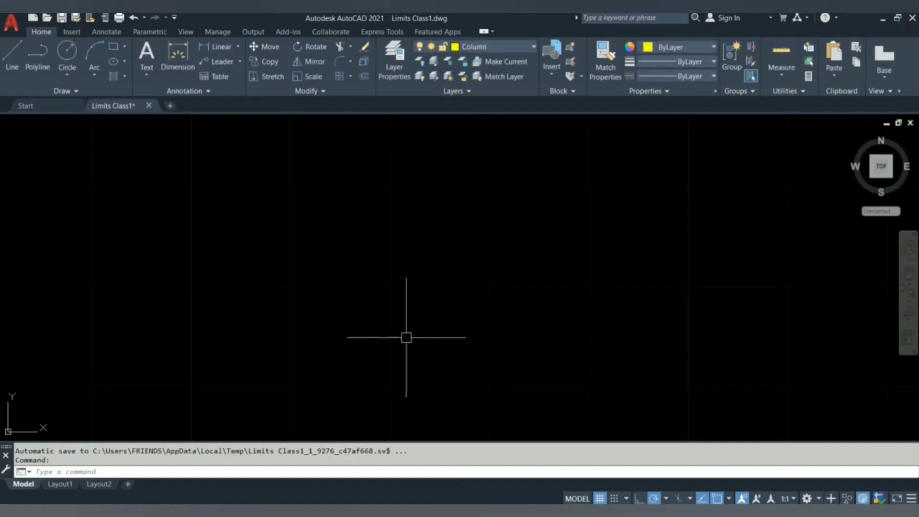
- Start a line to test the polar tracking guides in several directions, and cancel it
{"action": "type", "text": "l"}
{"action": "key", "text": "Return"}
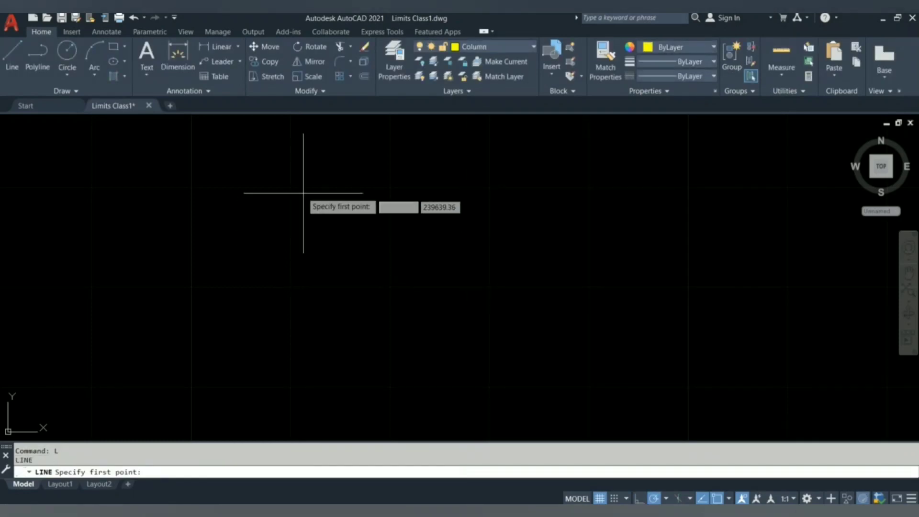
{"action": "left_click", "coordinate": [295, 188]}
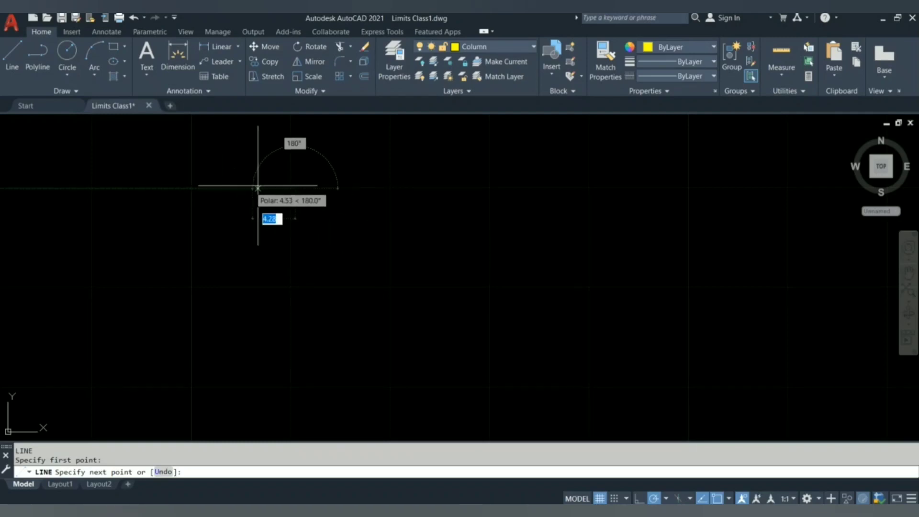
{"action": "scroll", "coordinate": [295, 149], "scroll_direction": "up", "scroll_amount": 5}
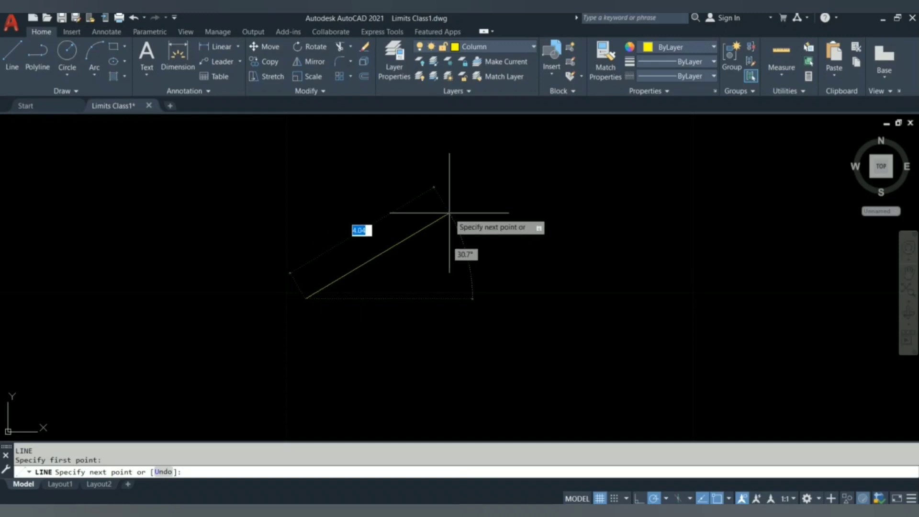
{"action": "scroll", "coordinate": [185, 307], "scroll_direction": "down", "scroll_amount": 5}
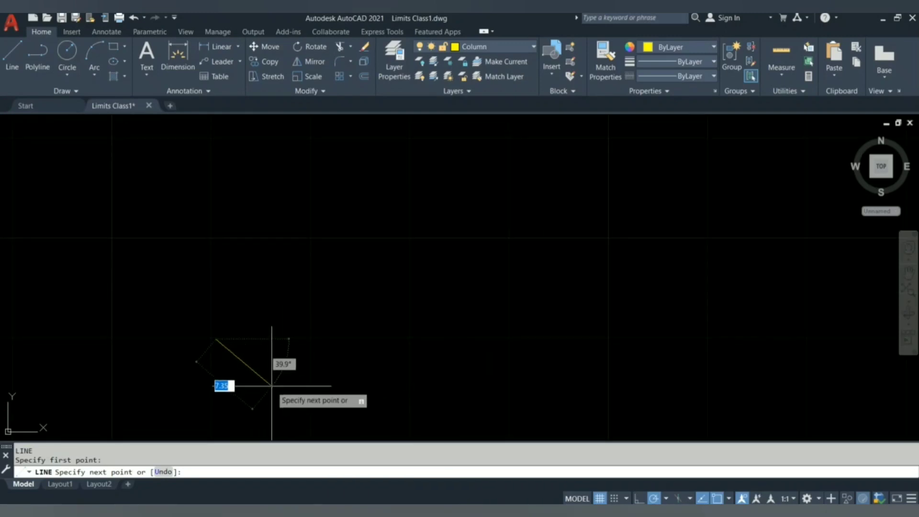
{"action": "key", "text": "Escape"}
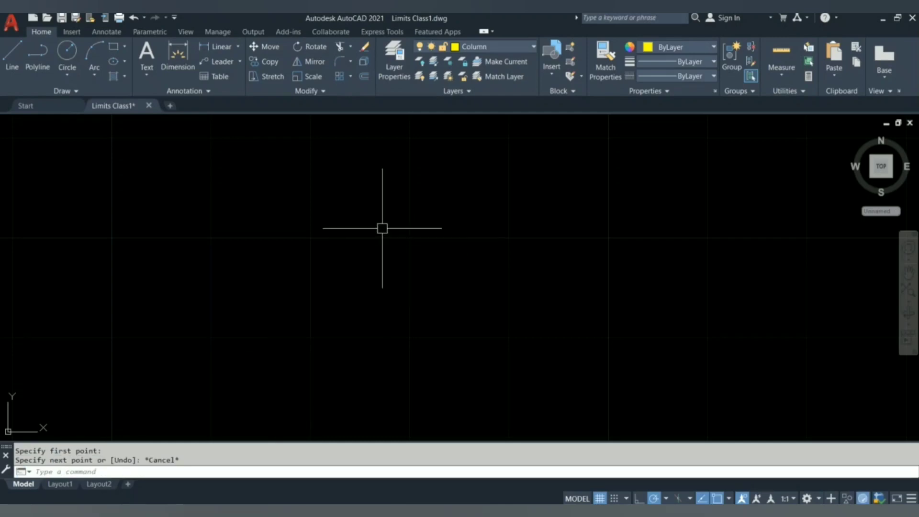
- Reopen the Drafting Settings, leave the polar increment angle at 90, and clear all object snap modes
{"action": "type", "text": "ds"}
{"action": "key", "text": "Return"}
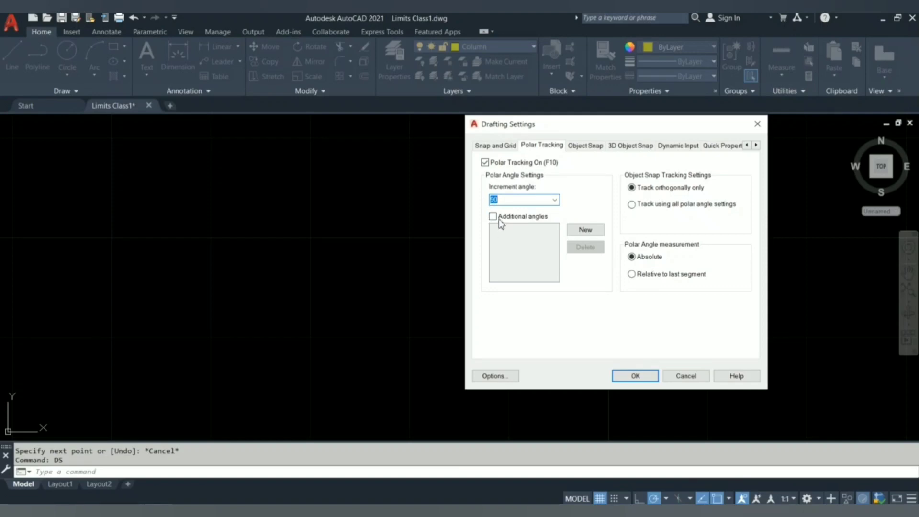
{"action": "type", "text": "6"}
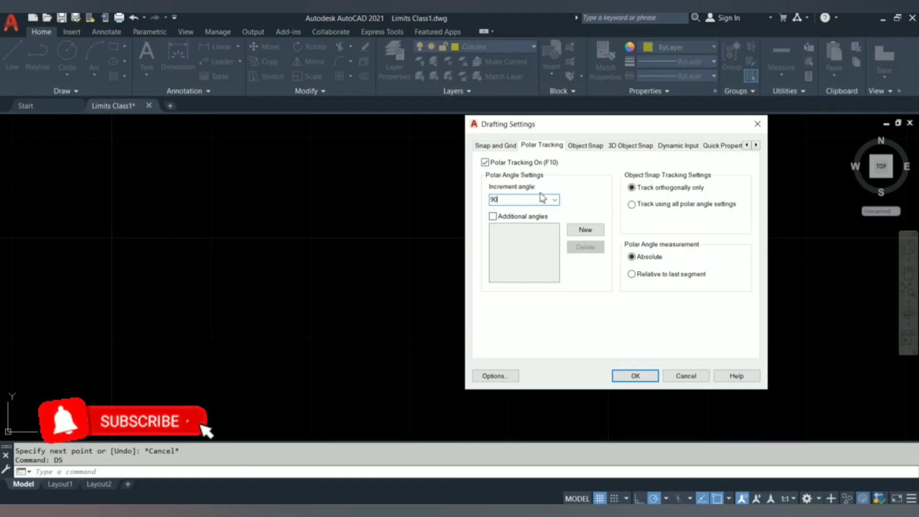
{"action": "left_click", "coordinate": [593, 148]}
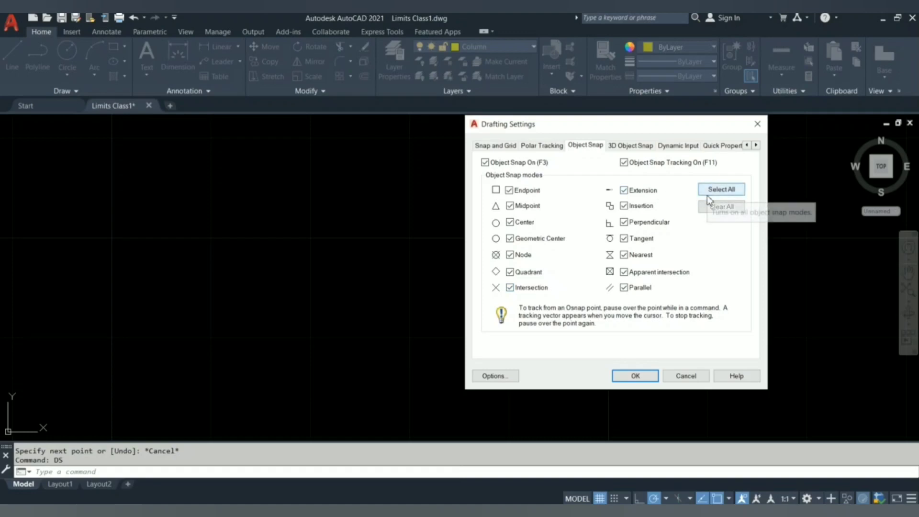
{"action": "left_click", "coordinate": [720, 209]}
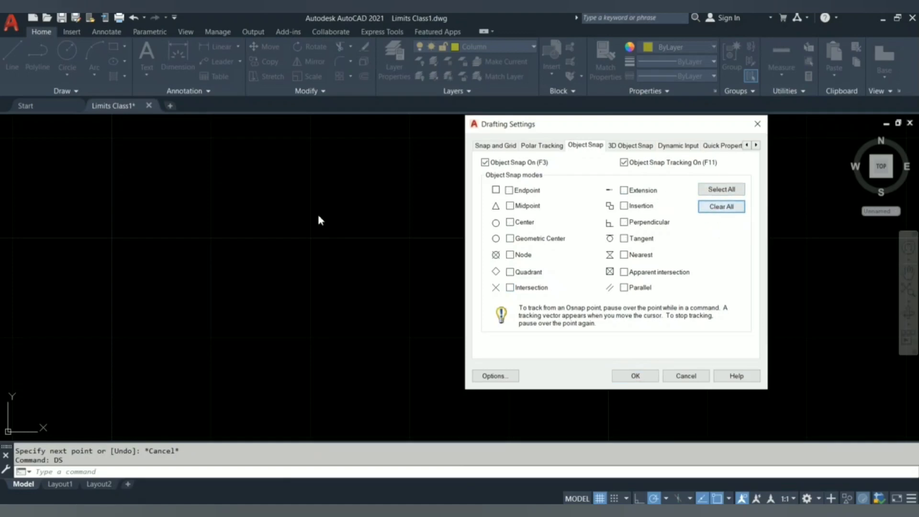
- Turn off Object Snap and Object Snap Tracking with all snap modes cleared, and erase the existing trial line
{"action": "left_click", "coordinate": [731, 193]}
{"action": "left_click", "coordinate": [721, 206]}
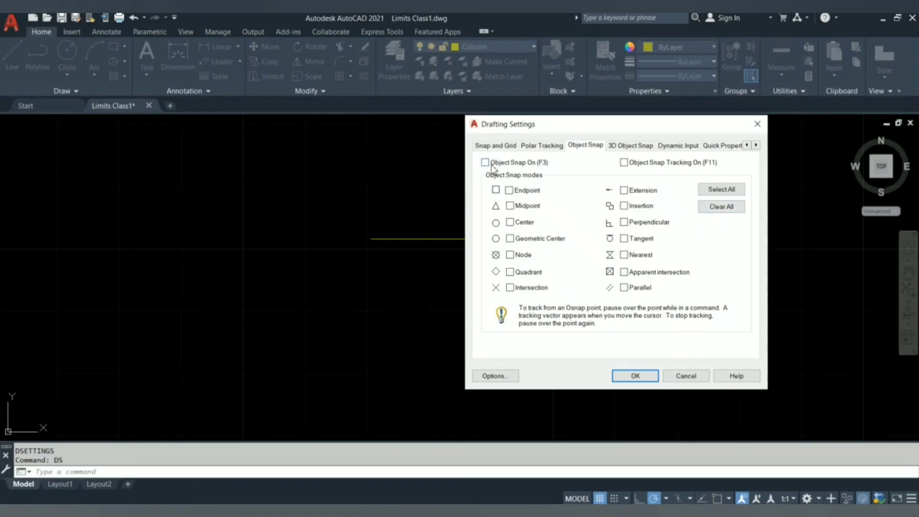
{"action": "left_click", "coordinate": [642, 376]}
{"action": "left_click", "coordinate": [505, 239]}
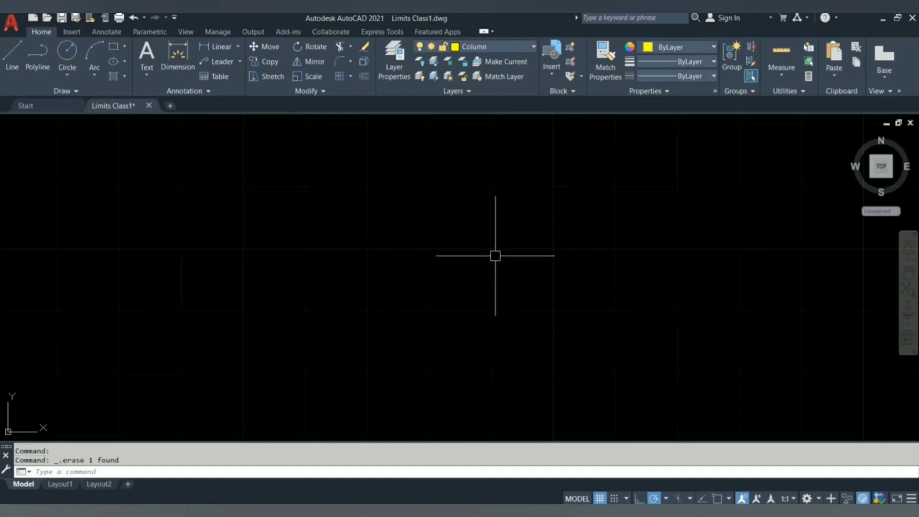
- Draw a horizontal trial line across the middle of the drawing area along the 0-degree polar guide
{"action": "type", "text": "l"}
{"action": "key", "text": "Return"}
{"action": "left_click", "coordinate": [326, 262]}
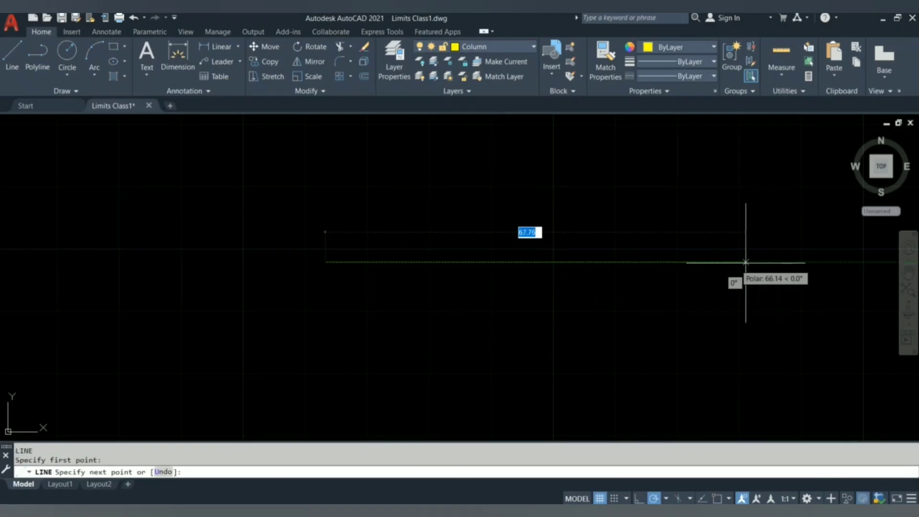
{"action": "left_click", "coordinate": [705, 263]}
{"action": "key", "text": "Escape"}
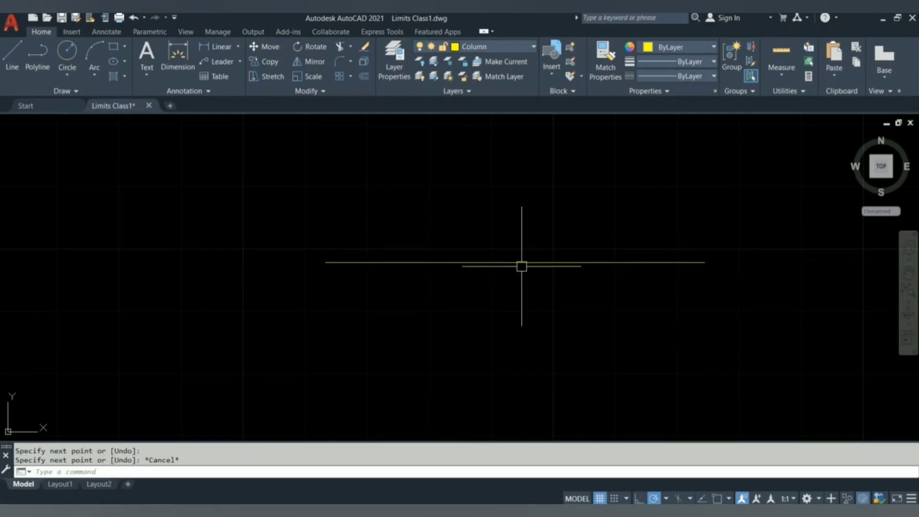
- Start a line and test picking points along the horizontal line with object snap off, and cancel it
{"action": "type", "text": "l"}
{"action": "key", "text": "Return"}
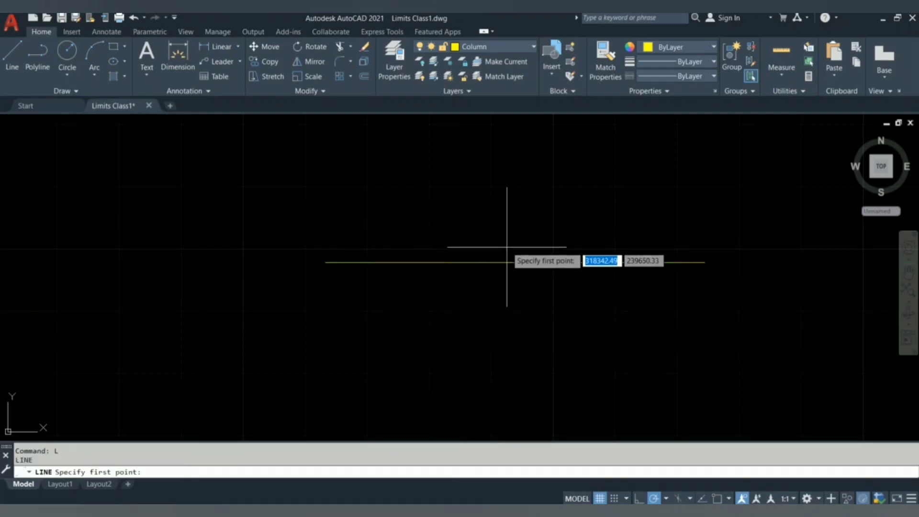
{"action": "scroll", "coordinate": [510, 316], "scroll_direction": "down", "scroll_amount": 2}
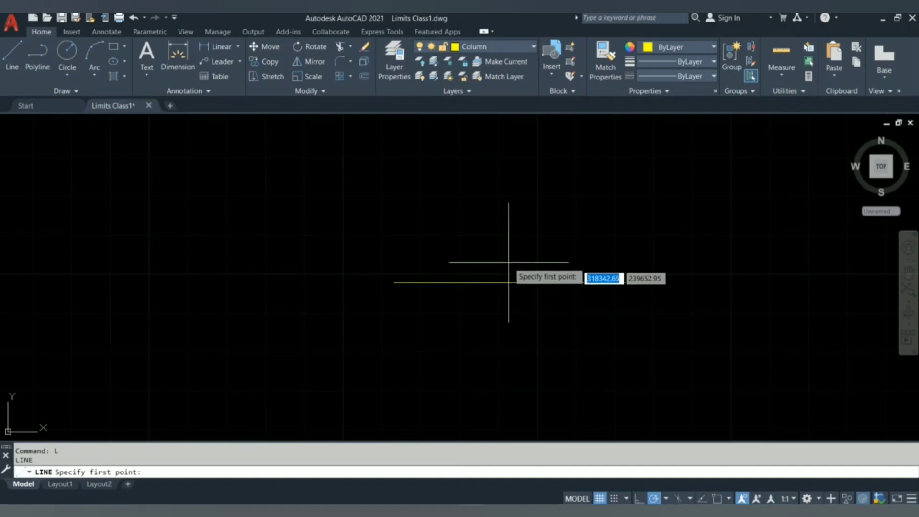
{"action": "scroll", "coordinate": [397, 286], "scroll_direction": "up", "scroll_amount": 2}
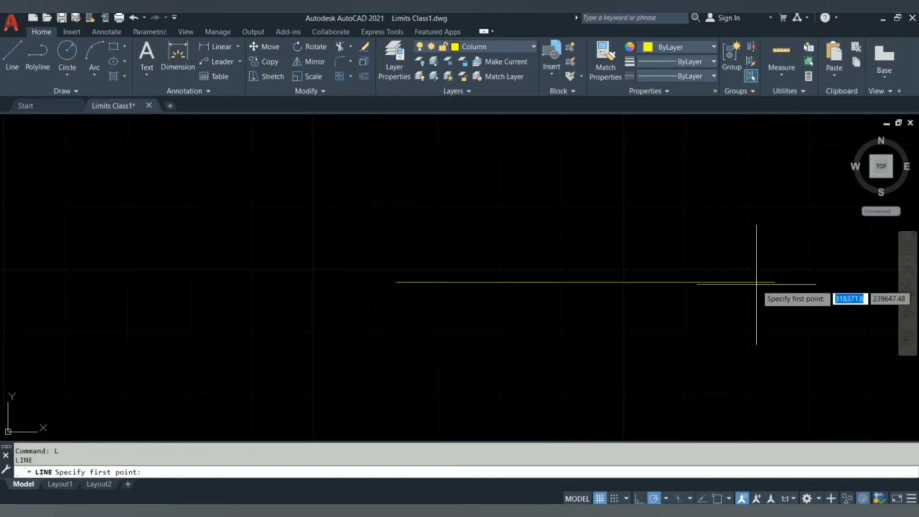
{"action": "key", "text": "Escape"}
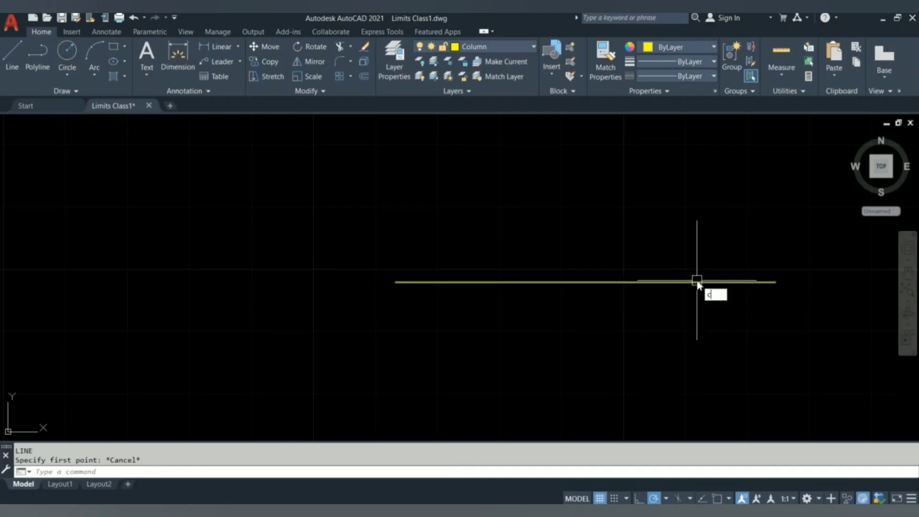
- Draw a circle just above the horizontal line, without touching it
{"action": "type", "text": "c"}
{"action": "key", "text": "Return"}
{"action": "scroll", "coordinate": [489, 316], "scroll_direction": "down", "scroll_amount": 2}
{"action": "left_click", "coordinate": [518, 233]}
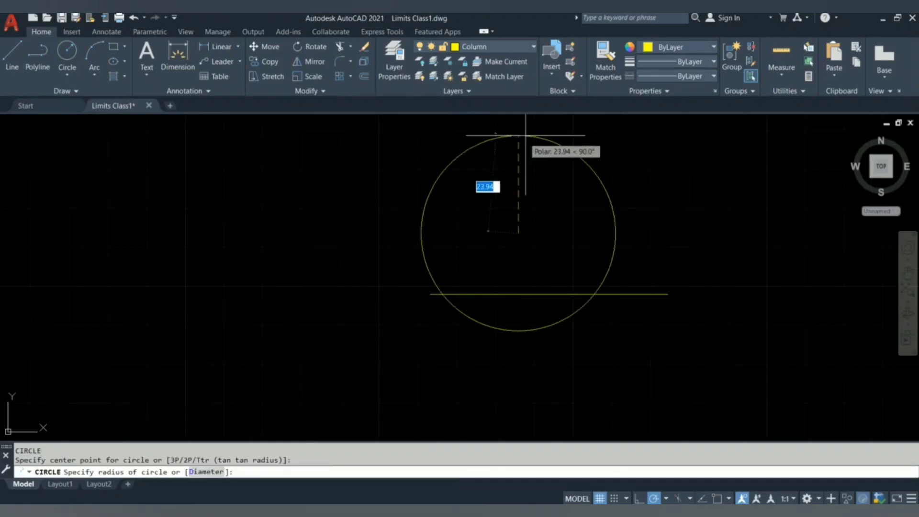
{"action": "left_click", "coordinate": [519, 193]}
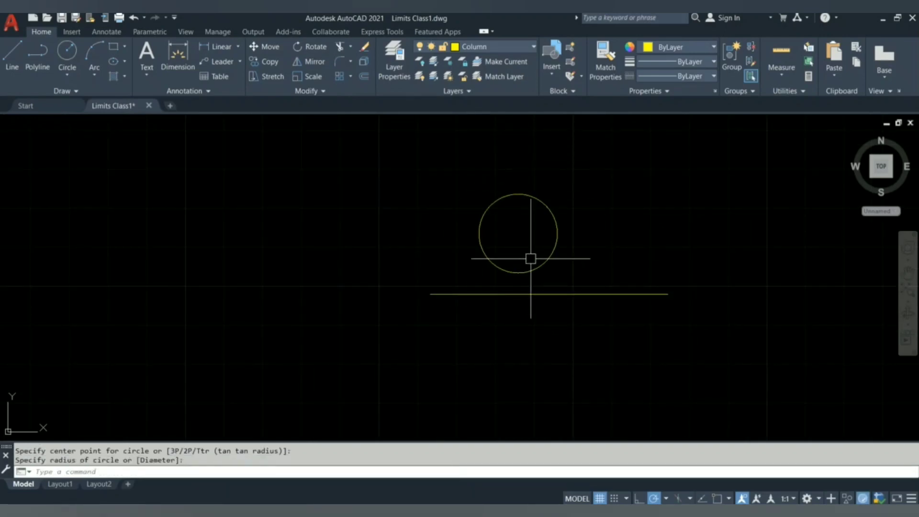
- Examine the grips of the circle and the horizontal line, and test starting a line near both with object snap off
{"action": "scroll", "coordinate": [500, 338], "scroll_direction": "up", "scroll_amount": 2}
{"action": "left_click", "coordinate": [568, 215]}
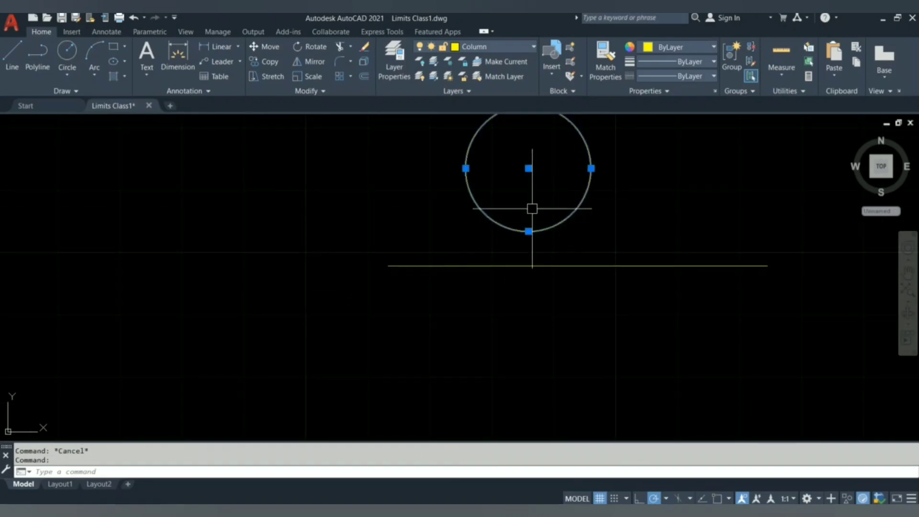
{"action": "key", "text": "Escape"}
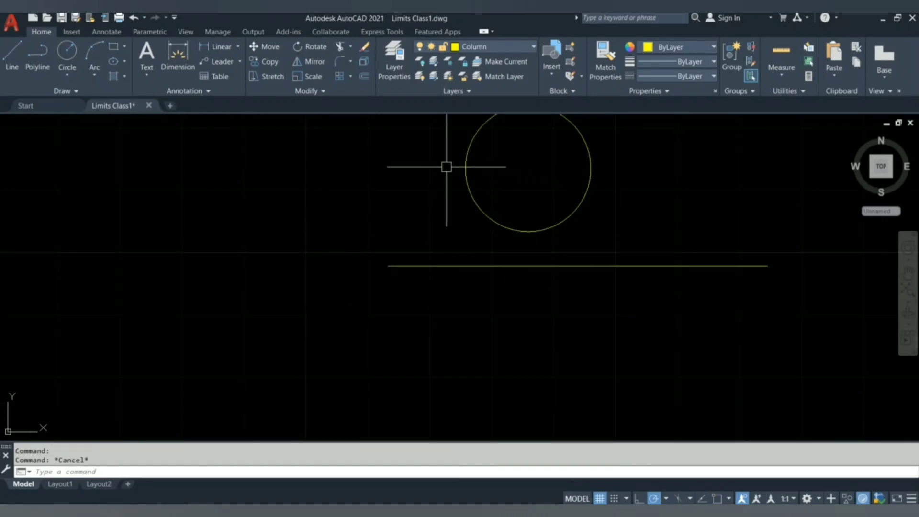
{"action": "key", "text": "Return"}
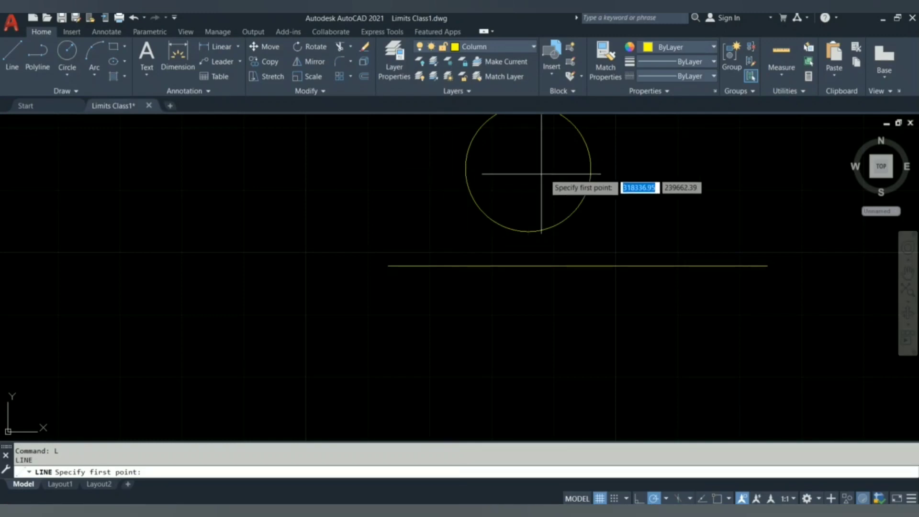
{"action": "scroll", "coordinate": [562, 213], "scroll_direction": "down", "scroll_amount": 4}
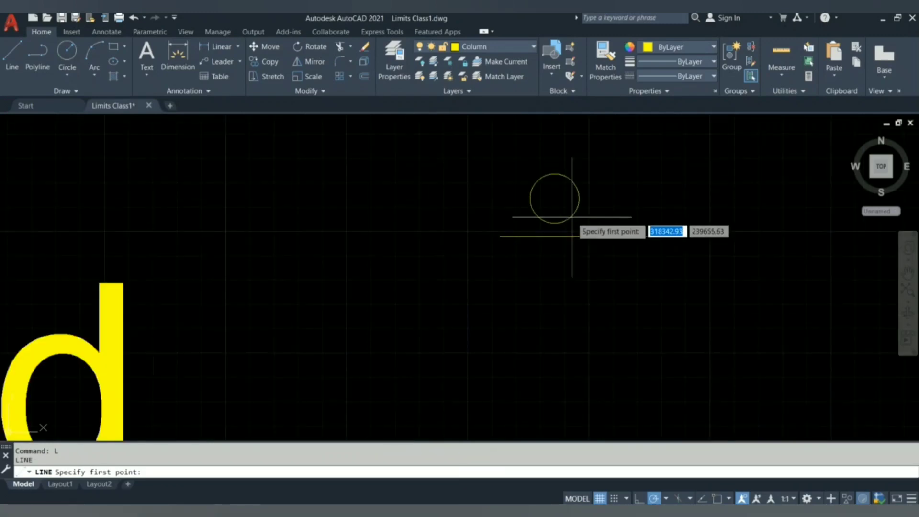
{"action": "scroll", "coordinate": [583, 191], "scroll_direction": "up", "scroll_amount": 2}
{"action": "scroll", "coordinate": [584, 190], "scroll_direction": "up", "scroll_amount": 2}
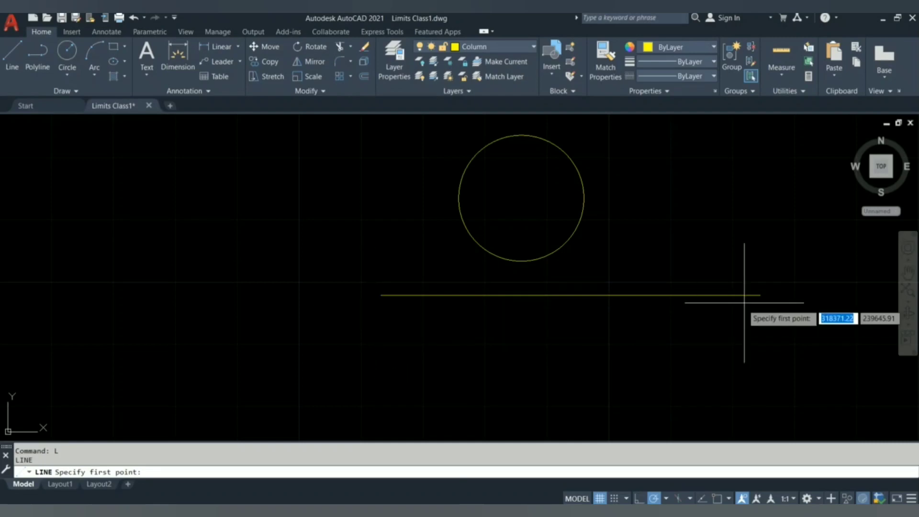
{"action": "key", "text": "Escape"}
{"action": "left_click", "coordinate": [523, 295]}
{"action": "key", "text": "Escape"}
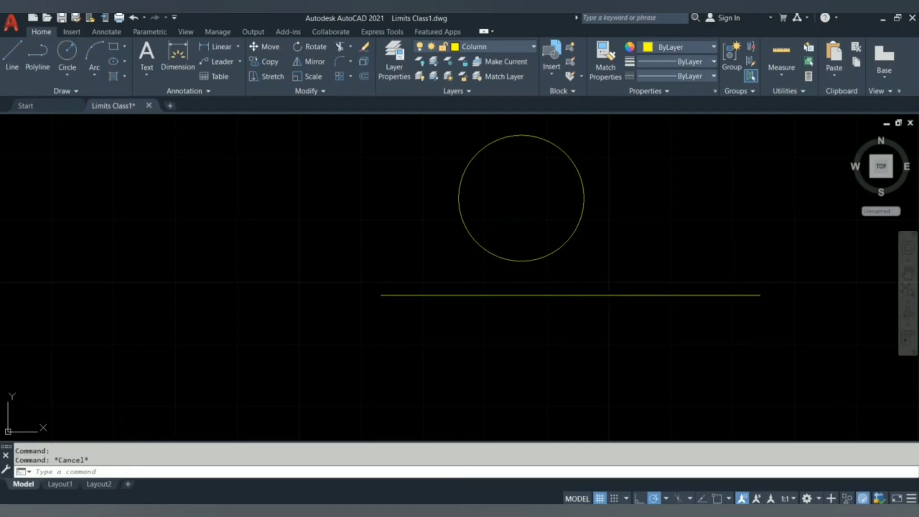
- Select all object snap modes in the Drafting Settings and turn on Object Snap and Object Snap Tracking
{"action": "type", "text": "ds"}
{"action": "key", "text": "Return"}
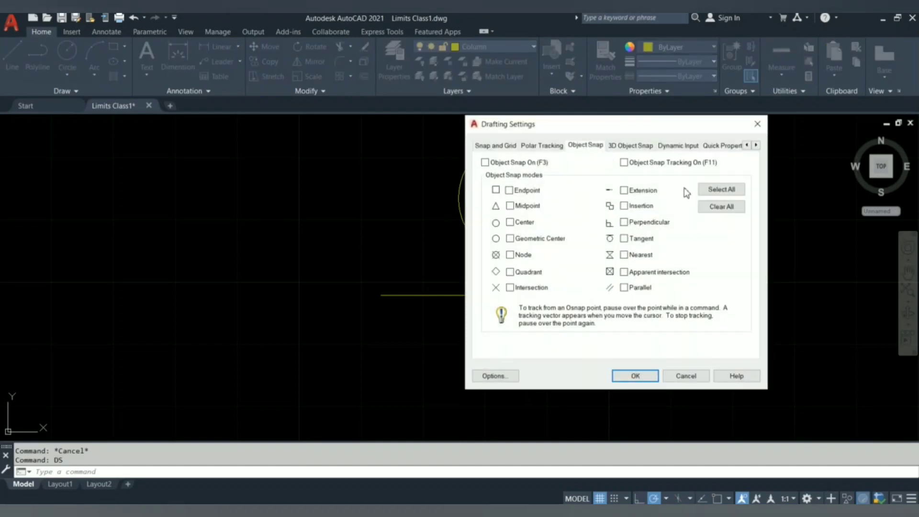
{"action": "left_click", "coordinate": [716, 191]}
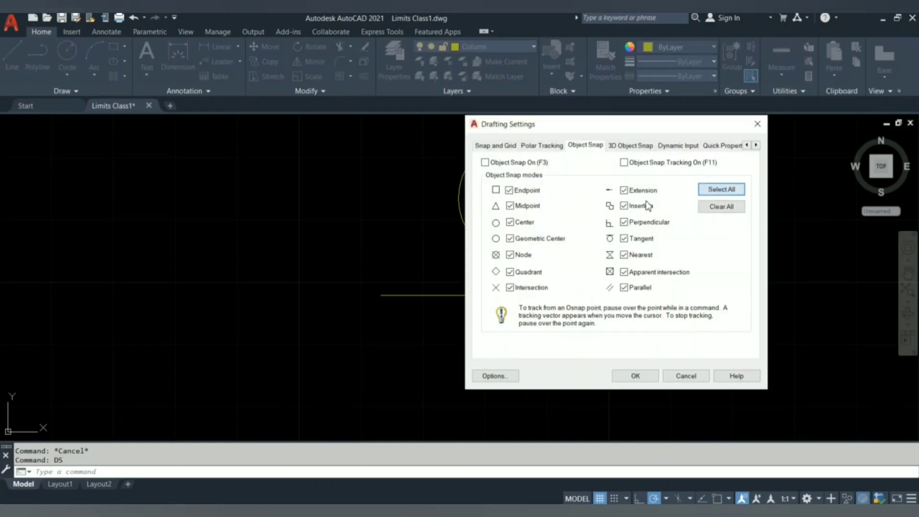
{"action": "left_click", "coordinate": [485, 163]}
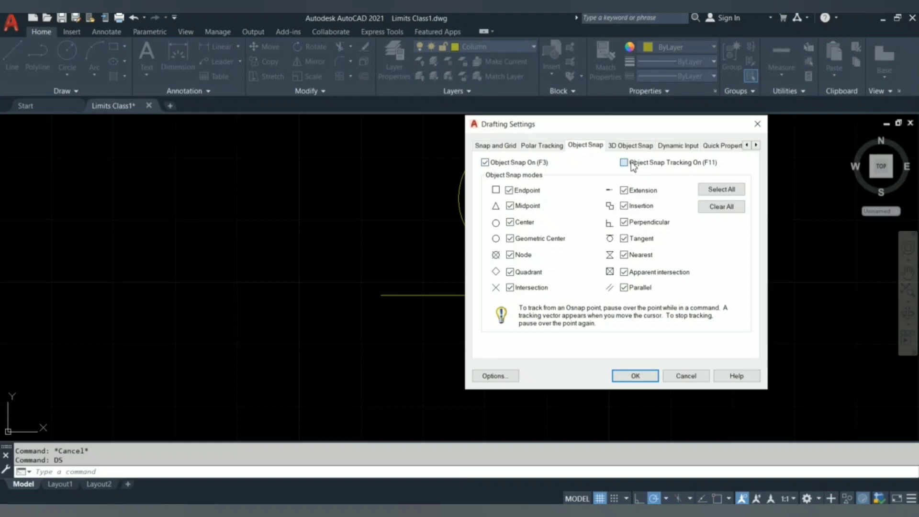
{"action": "left_click", "coordinate": [635, 376]}
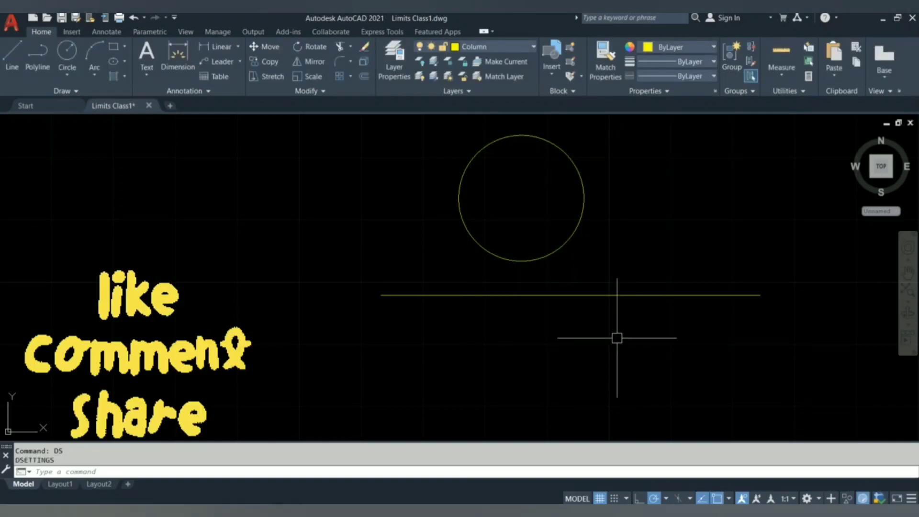
- Test the endpoint snap on the horizontal line, and draw a vertical line straight down from its midpoint
{"action": "type", "text": "l"}
{"action": "key", "text": "Return"}
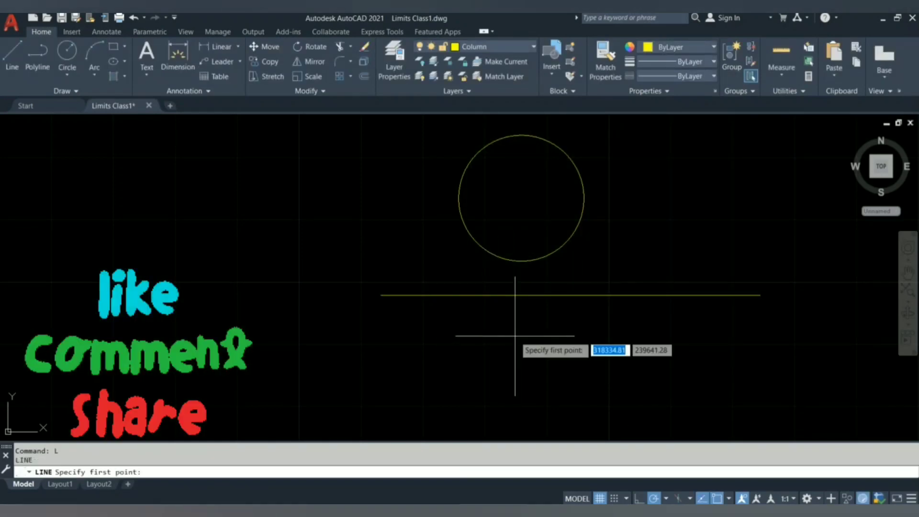
{"action": "scroll", "coordinate": [544, 301], "scroll_direction": "down", "scroll_amount": 2}
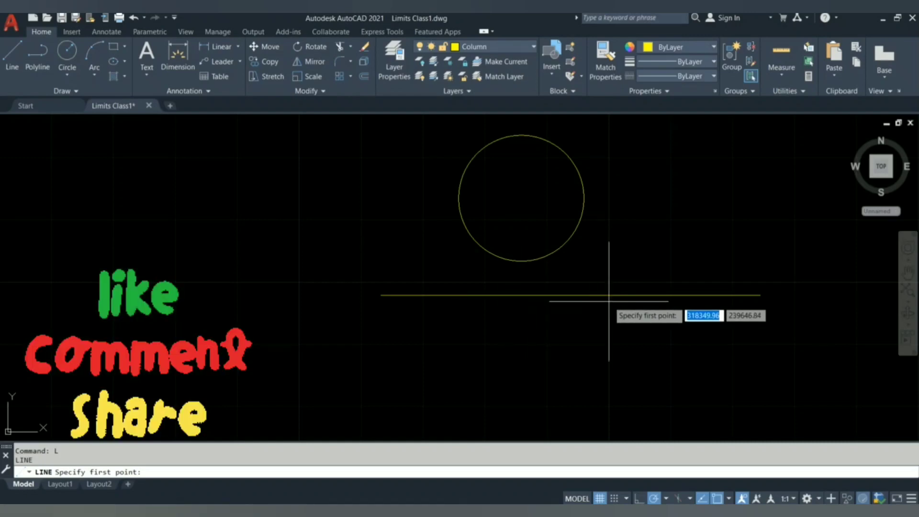
{"action": "scroll", "coordinate": [561, 307], "scroll_direction": "down", "scroll_amount": 1}
{"action": "scroll", "coordinate": [468, 299], "scroll_direction": "up", "scroll_amount": 4}
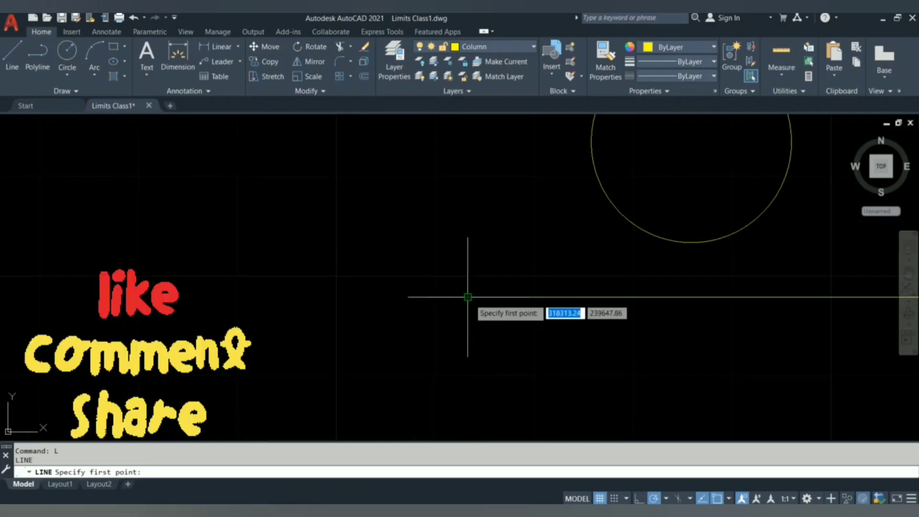
{"action": "scroll", "coordinate": [468, 297], "scroll_direction": "down", "scroll_amount": 2}
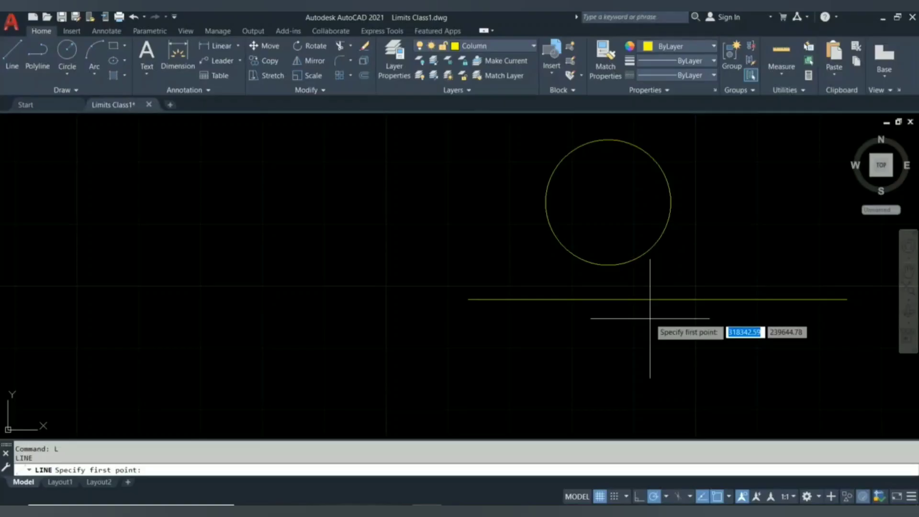
{"action": "scroll", "coordinate": [652, 316], "scroll_direction": "down", "scroll_amount": 3}
{"action": "left_click", "coordinate": [653, 311]}
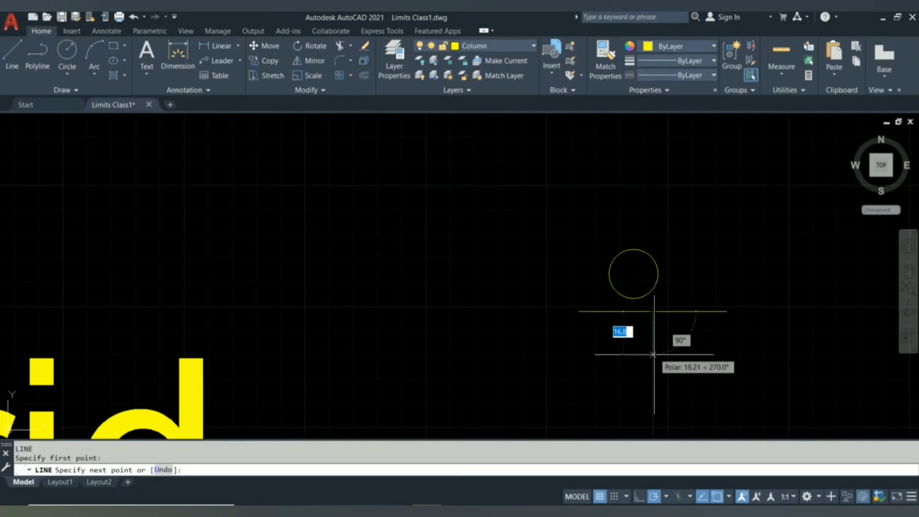
{"action": "left_click", "coordinate": [652, 366]}
{"action": "scroll", "coordinate": [639, 356], "scroll_direction": "up", "scroll_amount": 4}
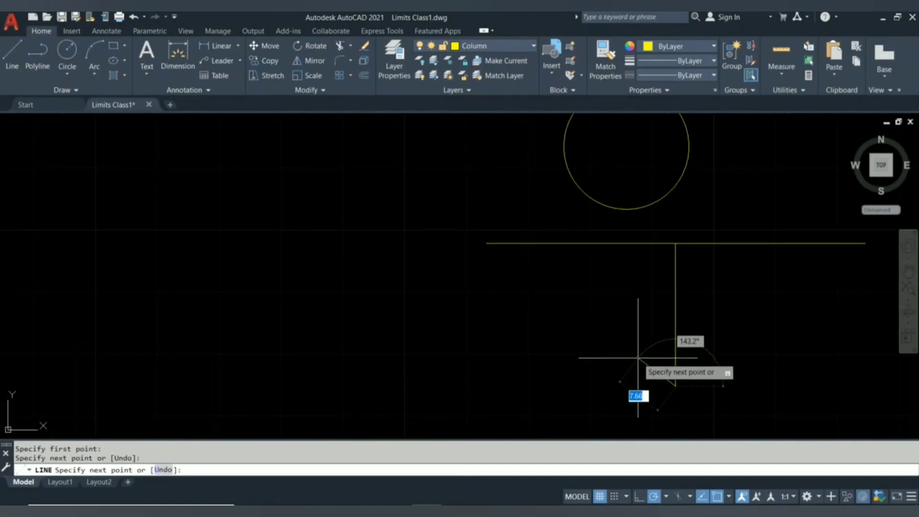
{"action": "key", "text": "Escape"}
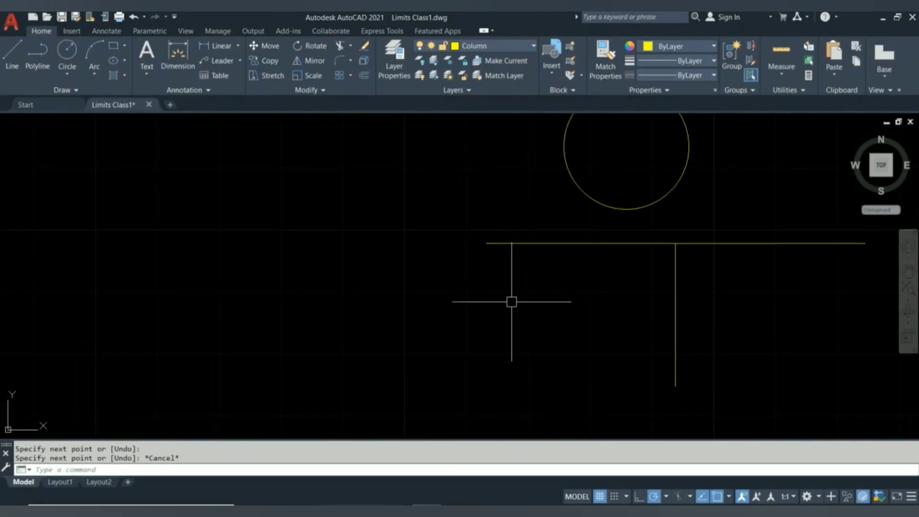
- Draw two connected lines from the horizontal line's left endpoint to the vertical line's lower end and up to the right endpoint
{"action": "type", "text": "l"}
{"action": "key", "text": "Return"}
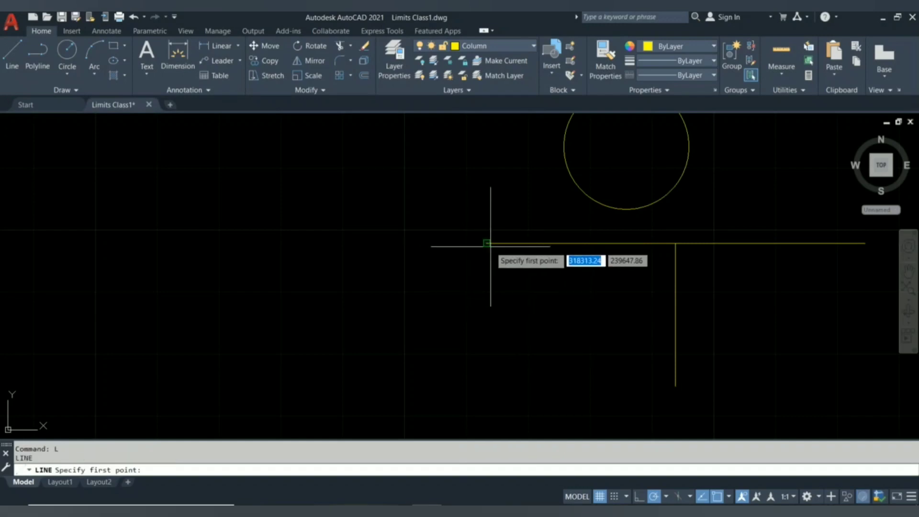
{"action": "left_click", "coordinate": [486, 243]}
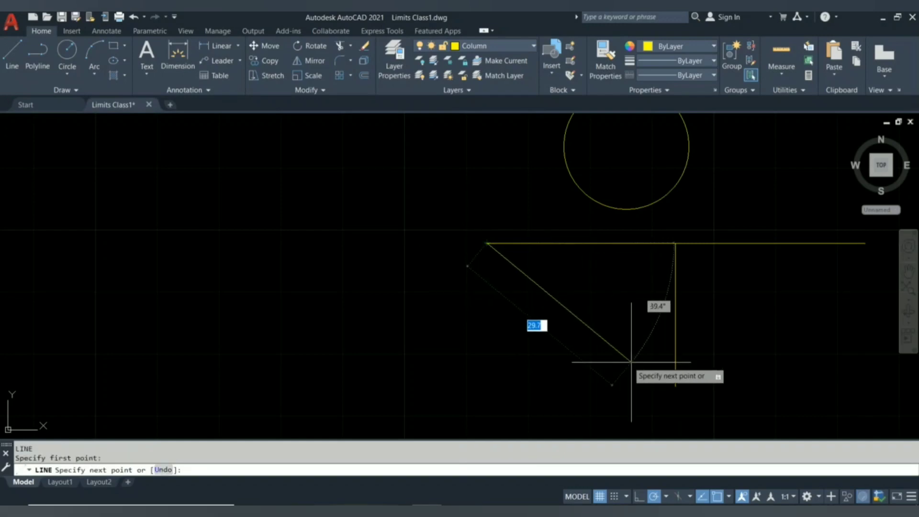
{"action": "left_click", "coordinate": [676, 385]}
{"action": "left_click", "coordinate": [864, 243]}
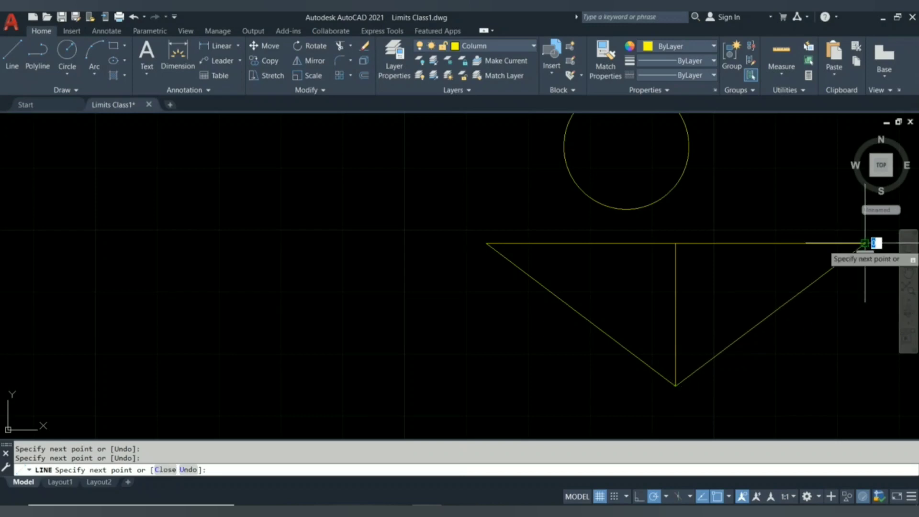
{"action": "key", "text": "Escape"}
- Draw connected lines inside the circle from its right quadrant through the top and left quadrants, center and bottom quadrant, back to the right quadrant
{"action": "scroll", "coordinate": [670, 335], "scroll_direction": "down", "scroll_amount": 2}
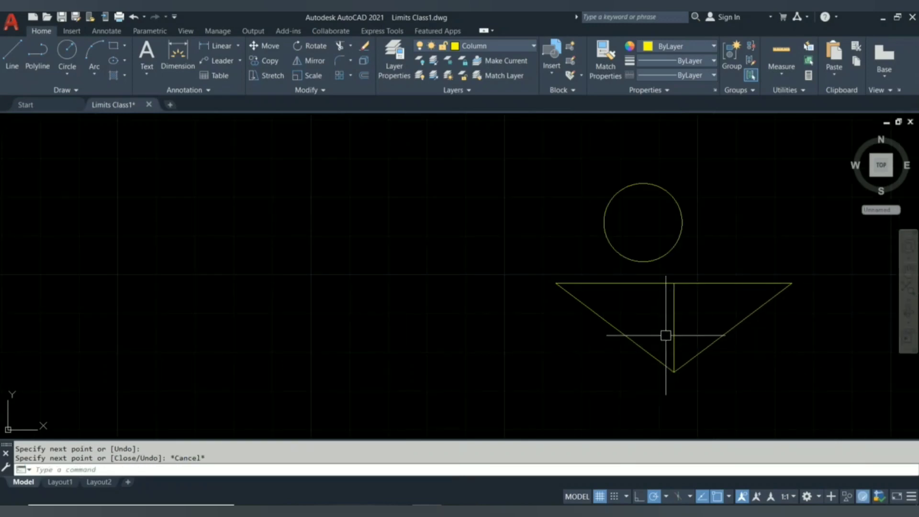
{"action": "type", "text": "l"}
{"action": "key", "text": "Return"}
{"action": "scroll", "coordinate": [656, 249], "scroll_direction": "up", "scroll_amount": 4}
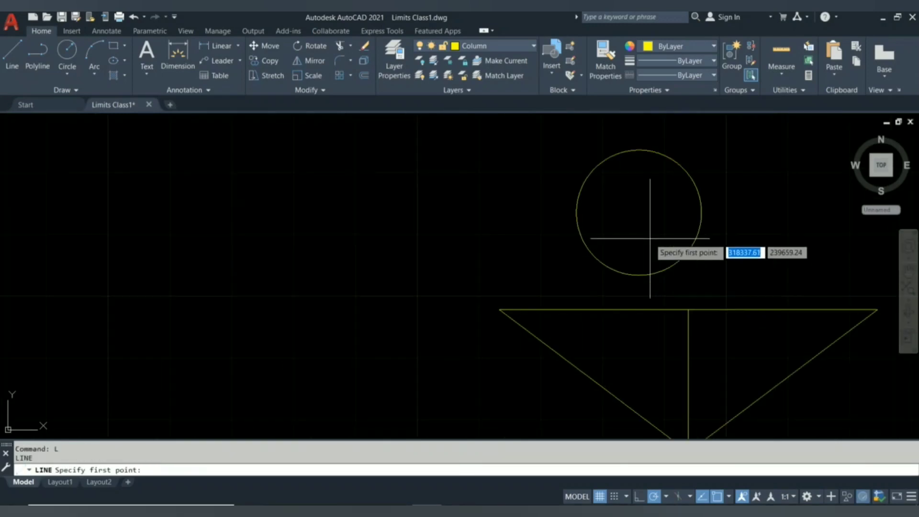
{"action": "left_click", "coordinate": [697, 204]}
{"action": "left_click", "coordinate": [635, 141]}
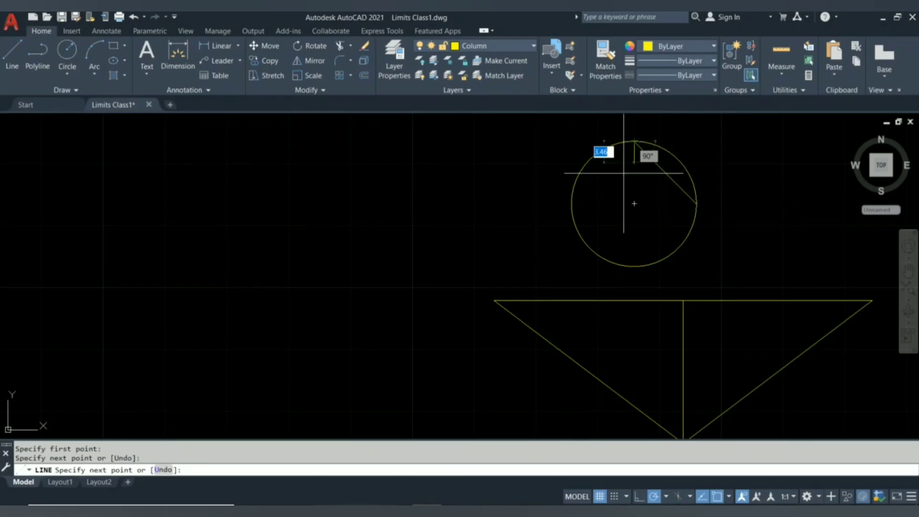
{"action": "left_click", "coordinate": [572, 204]}
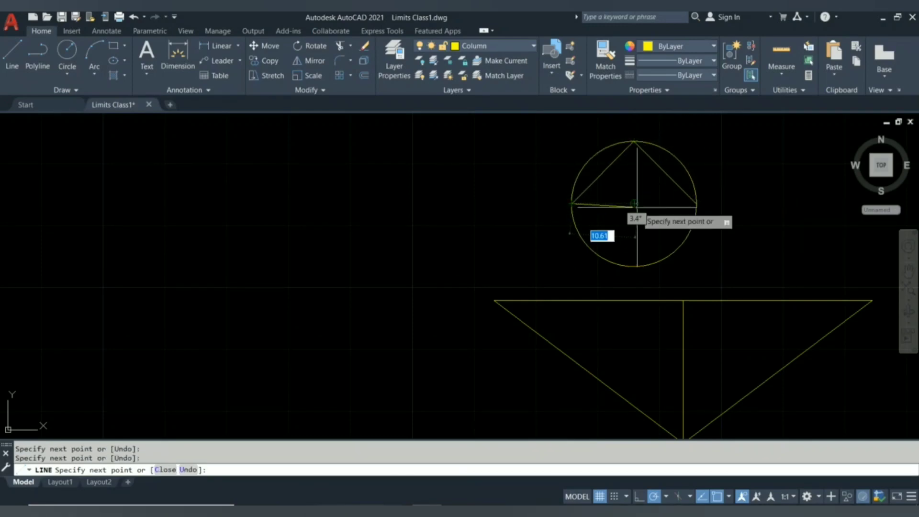
{"action": "left_click", "coordinate": [634, 203]}
{"action": "left_click", "coordinate": [634, 265]}
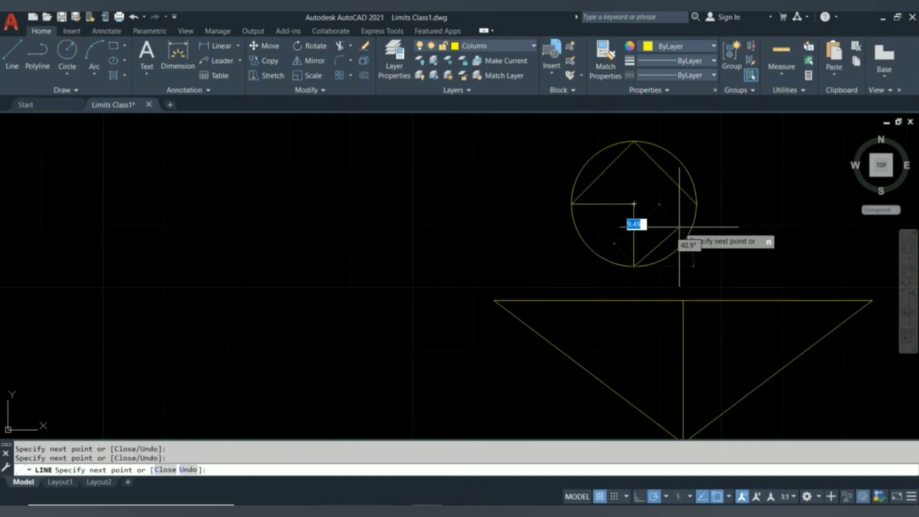
{"action": "left_click", "coordinate": [696, 203]}
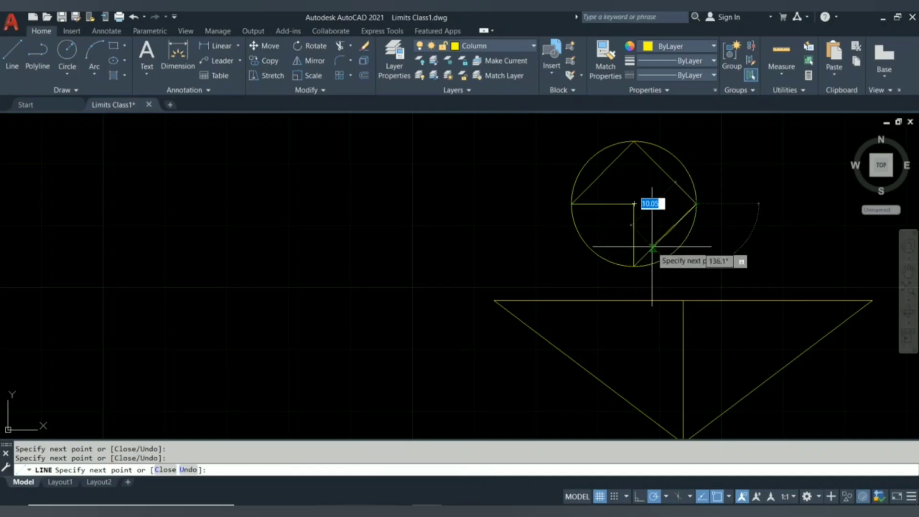
{"action": "key", "text": "Escape"}
{"action": "scroll", "coordinate": [640, 281], "scroll_direction": "down", "scroll_amount": 4}
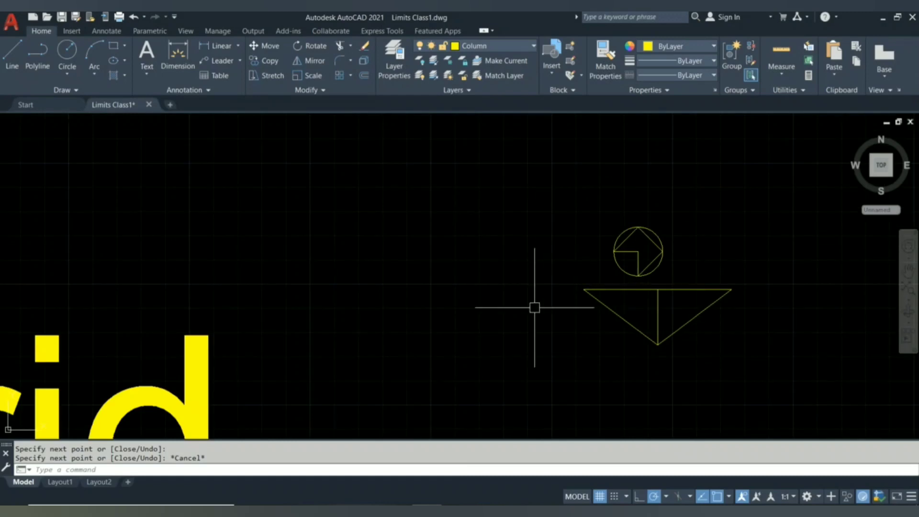
- Turn the grid display off and back on to compare the drawing area with and without it
{"action": "scroll", "coordinate": [734, 296], "scroll_direction": "up", "scroll_amount": 4}
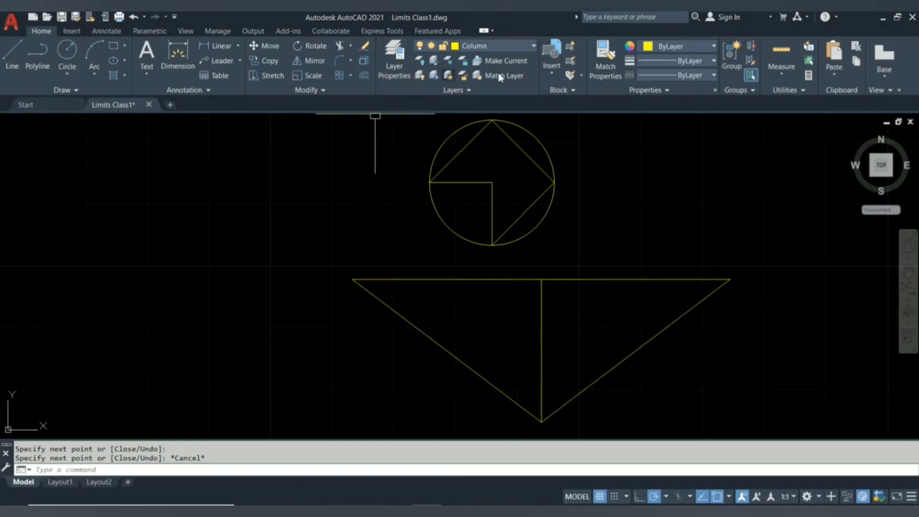
{"action": "scroll", "coordinate": [617, 192], "scroll_direction": "down", "scroll_amount": 2}
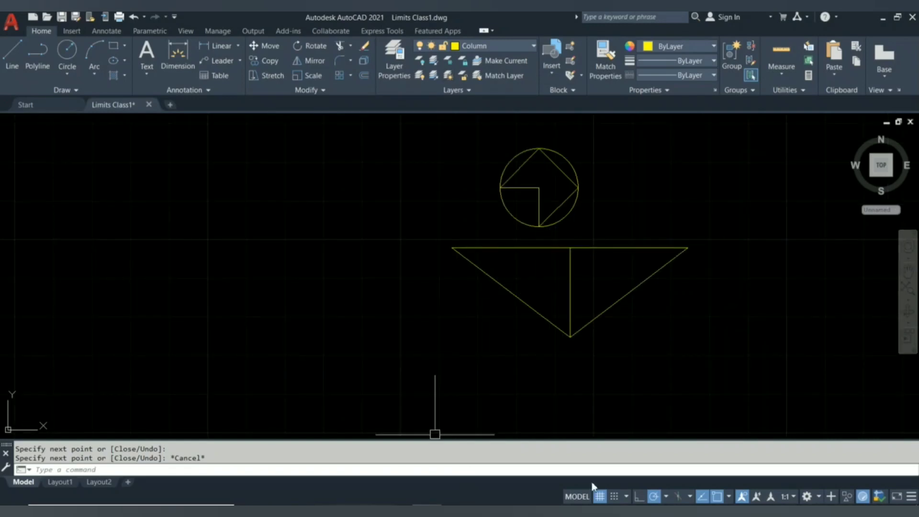
{"action": "left_click", "coordinate": [600, 497]}
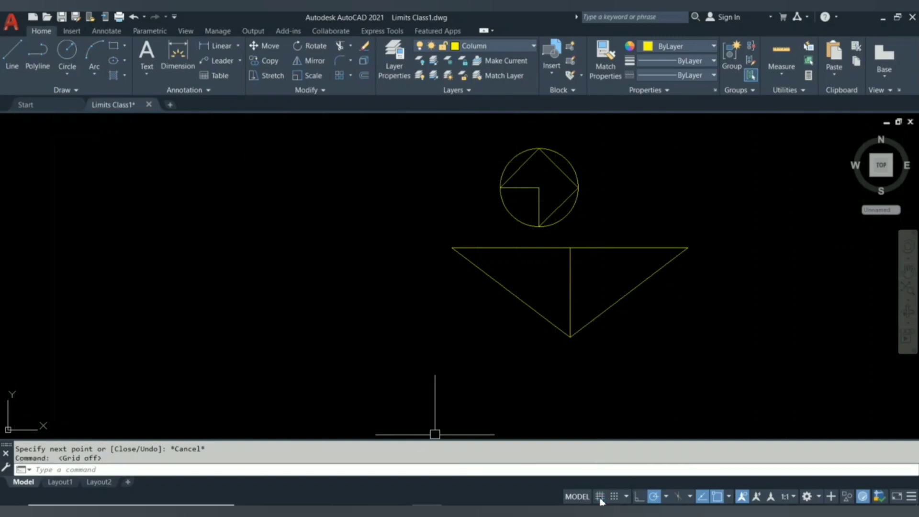
{"action": "left_click", "coordinate": [600, 497]}
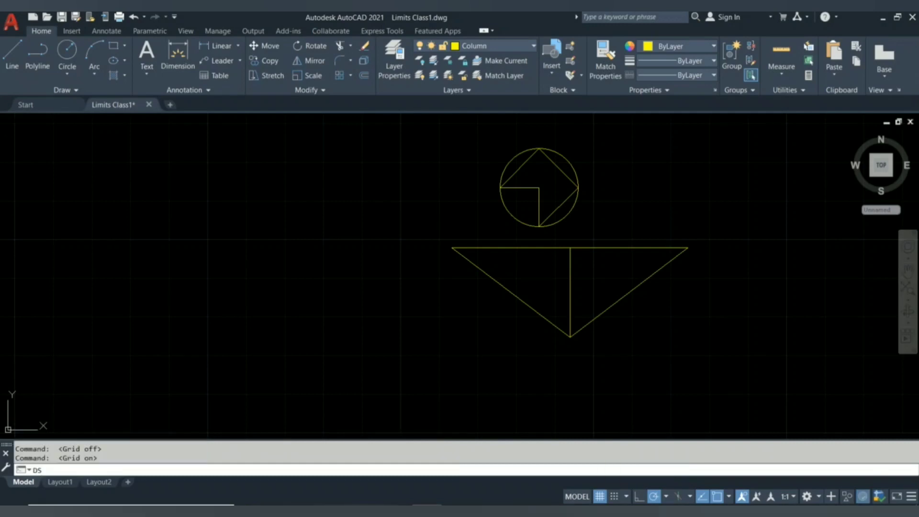
- Turn off Display grid beyond Limits in the snap and grid options of the Drafting Settings
{"action": "key", "text": "Return"}
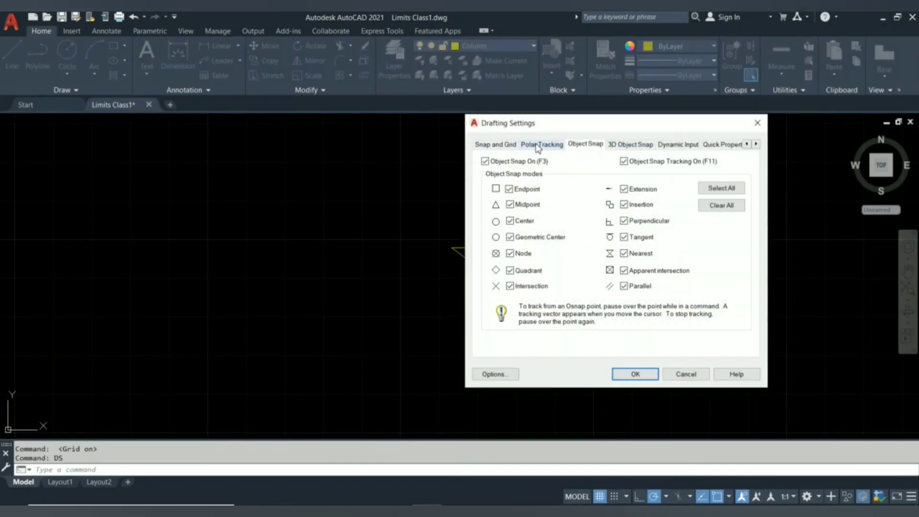
{"action": "left_click", "coordinate": [538, 146]}
{"action": "left_click", "coordinate": [500, 145]}
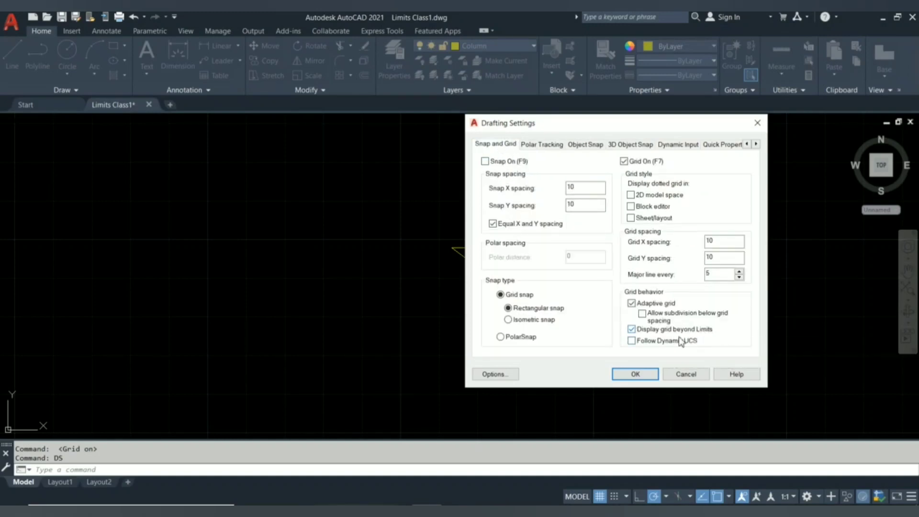
{"action": "left_click", "coordinate": [637, 375]}
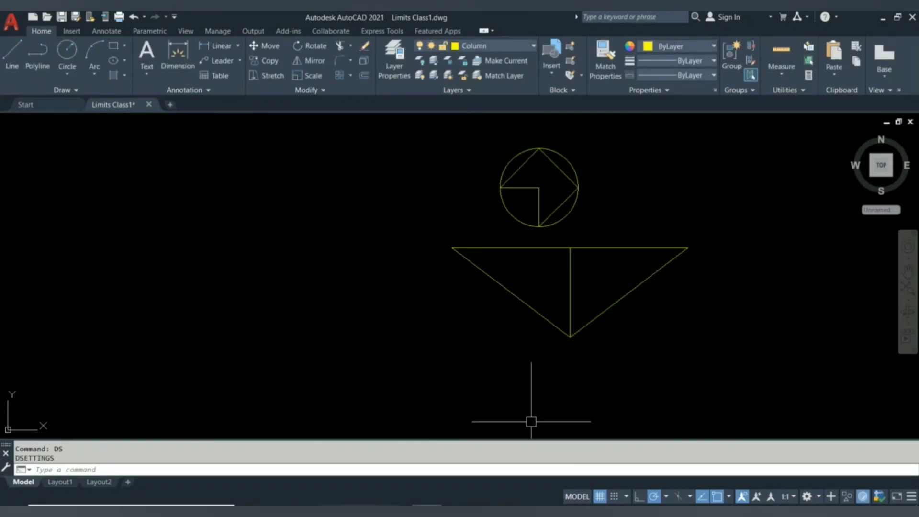
- Turn Display grid beyond Limits back on in the Drafting Settings and apply it
{"action": "type", "text": "d"}
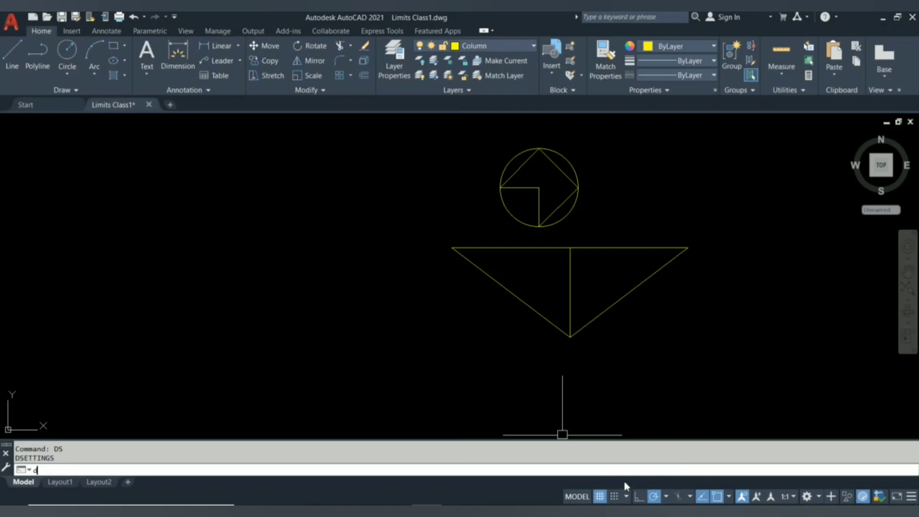
{"action": "type", "text": "s"}
{"action": "key", "text": "Return"}
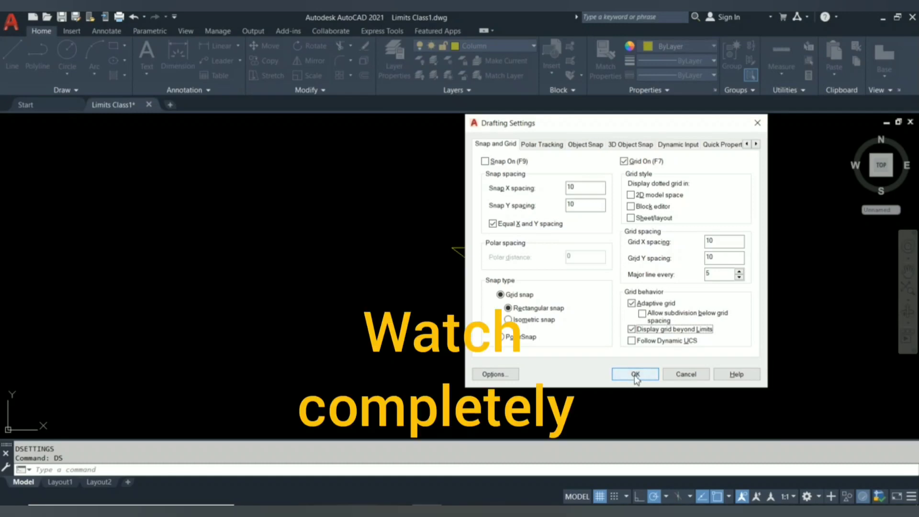
{"action": "left_click", "coordinate": [635, 374]}
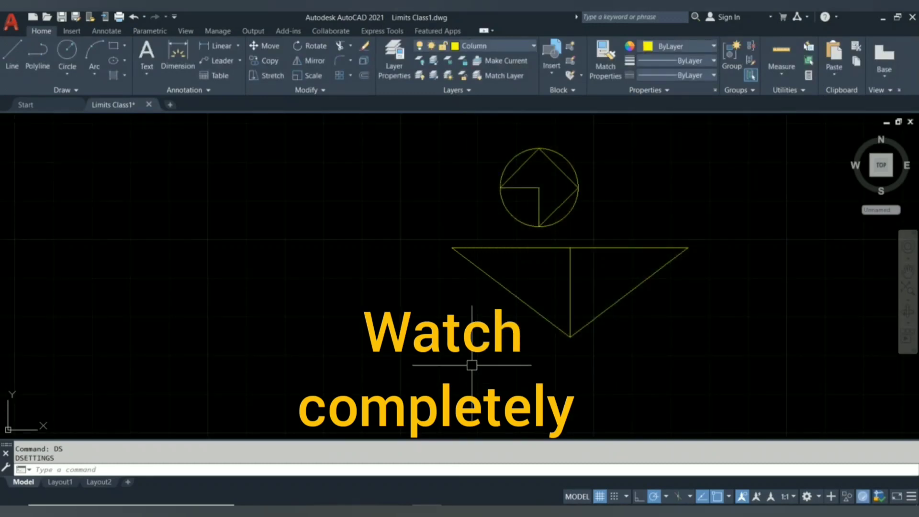